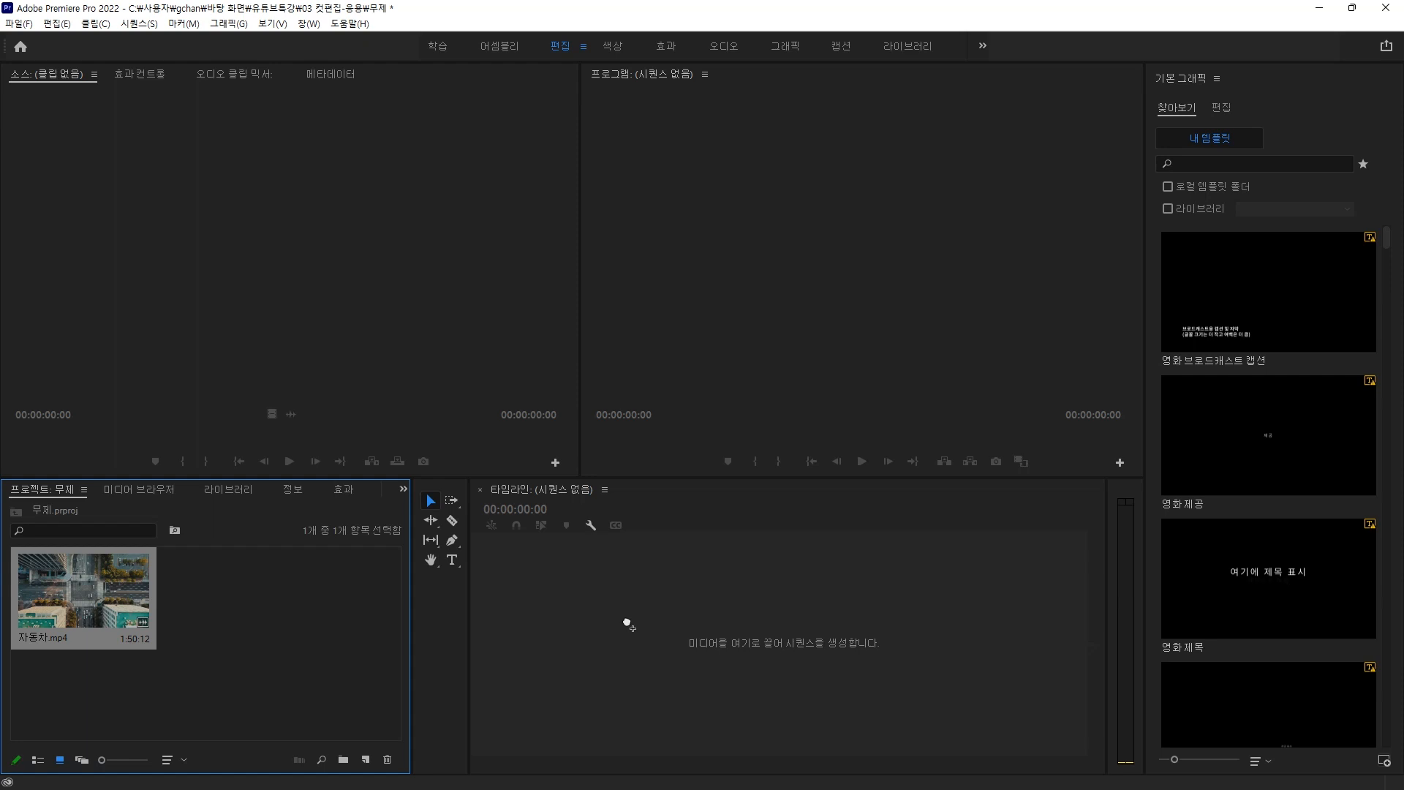
Create a sequence from the 자동차.mp4 clip and fit the whole clip to the timeline's visible width.
{"action": "left_click_drag", "start_coordinate": [628, 623], "coordinate": [627, 622]}
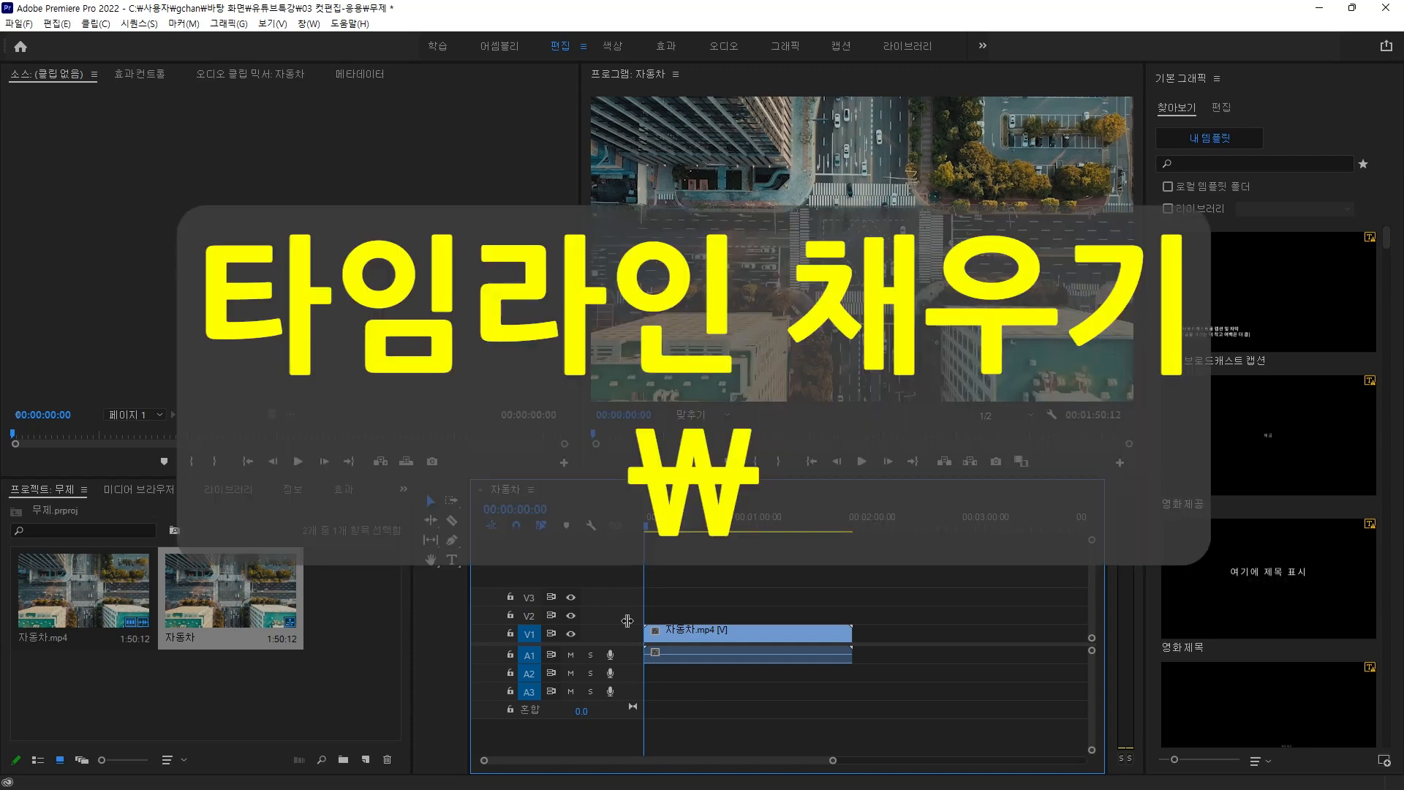
{"action": "key", "text": "backslash"}
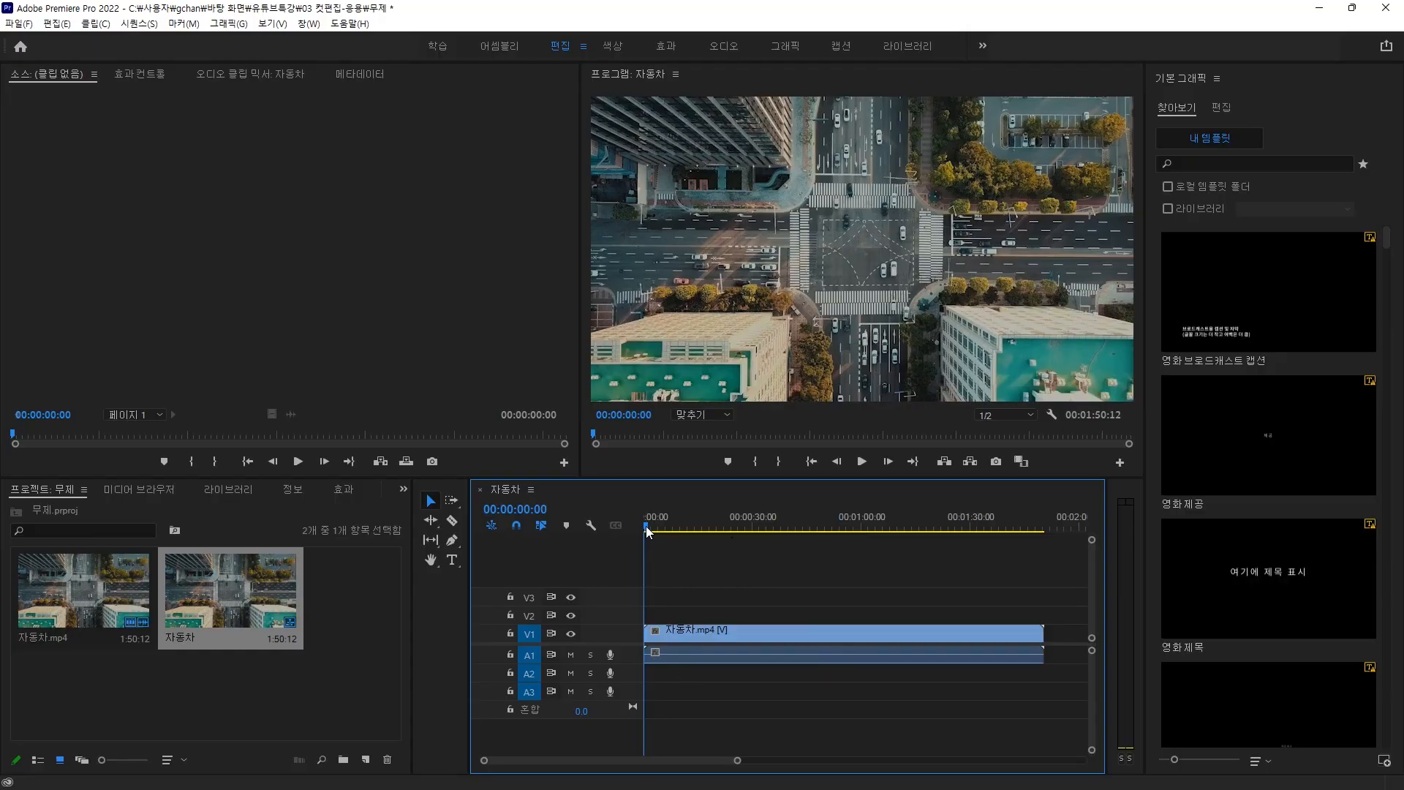
Mark the range from 00:00:58:02 to 00:01:09:09 with In and Out points and extract it from the sequence.
{"action": "left_click_drag", "start_coordinate": [647, 525], "coordinate": [857, 533]}
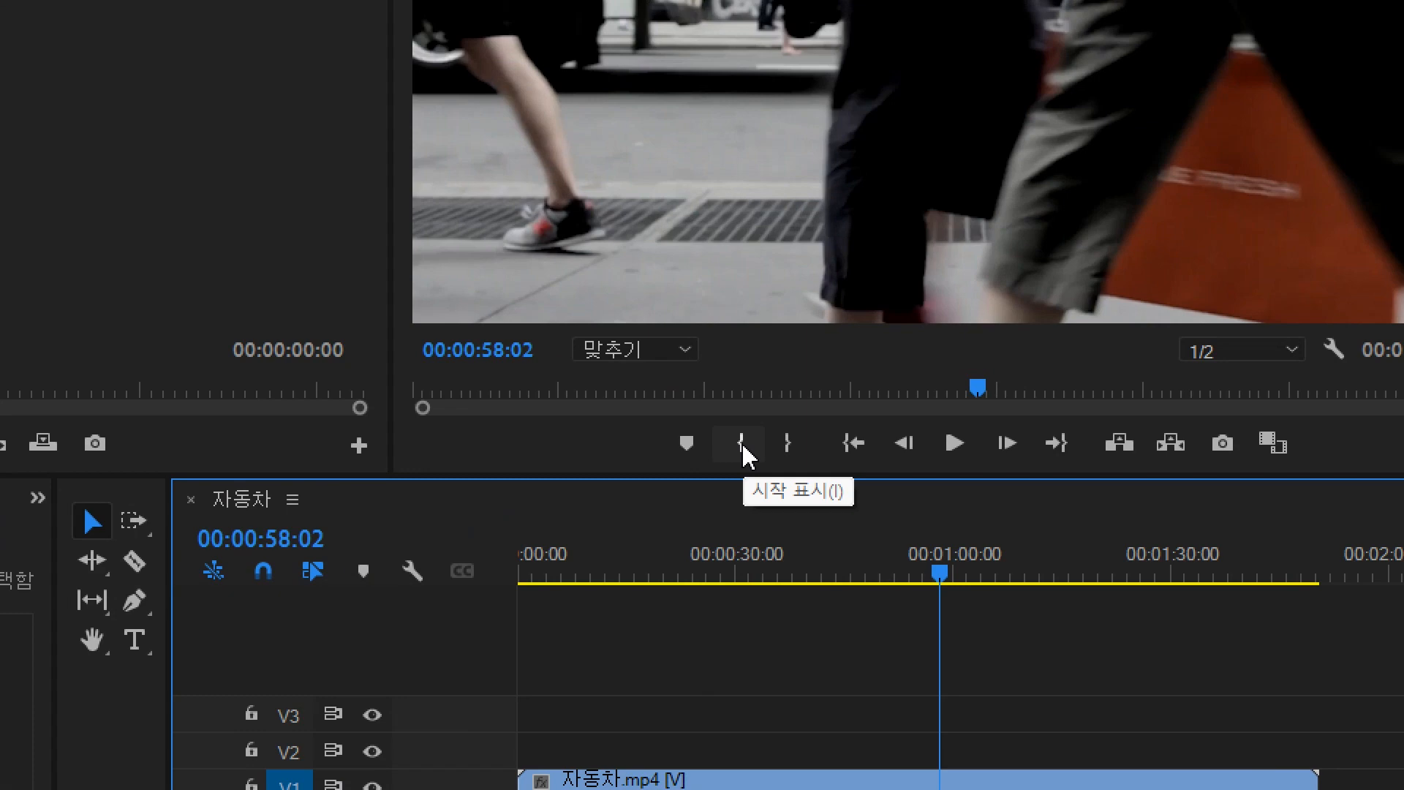
{"action": "left_click", "coordinate": [742, 443]}
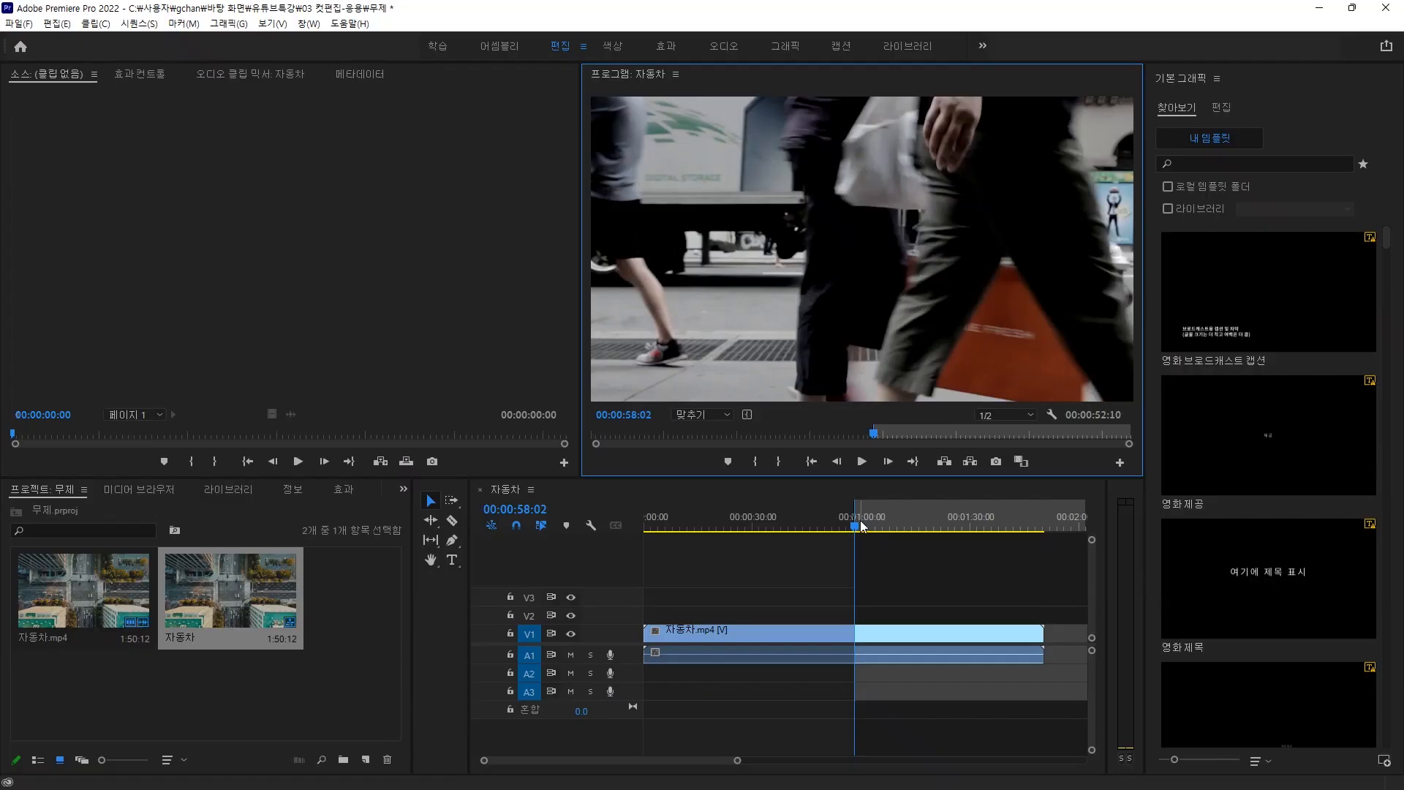
{"action": "left_click_drag", "start_coordinate": [853, 528], "coordinate": [897, 531]}
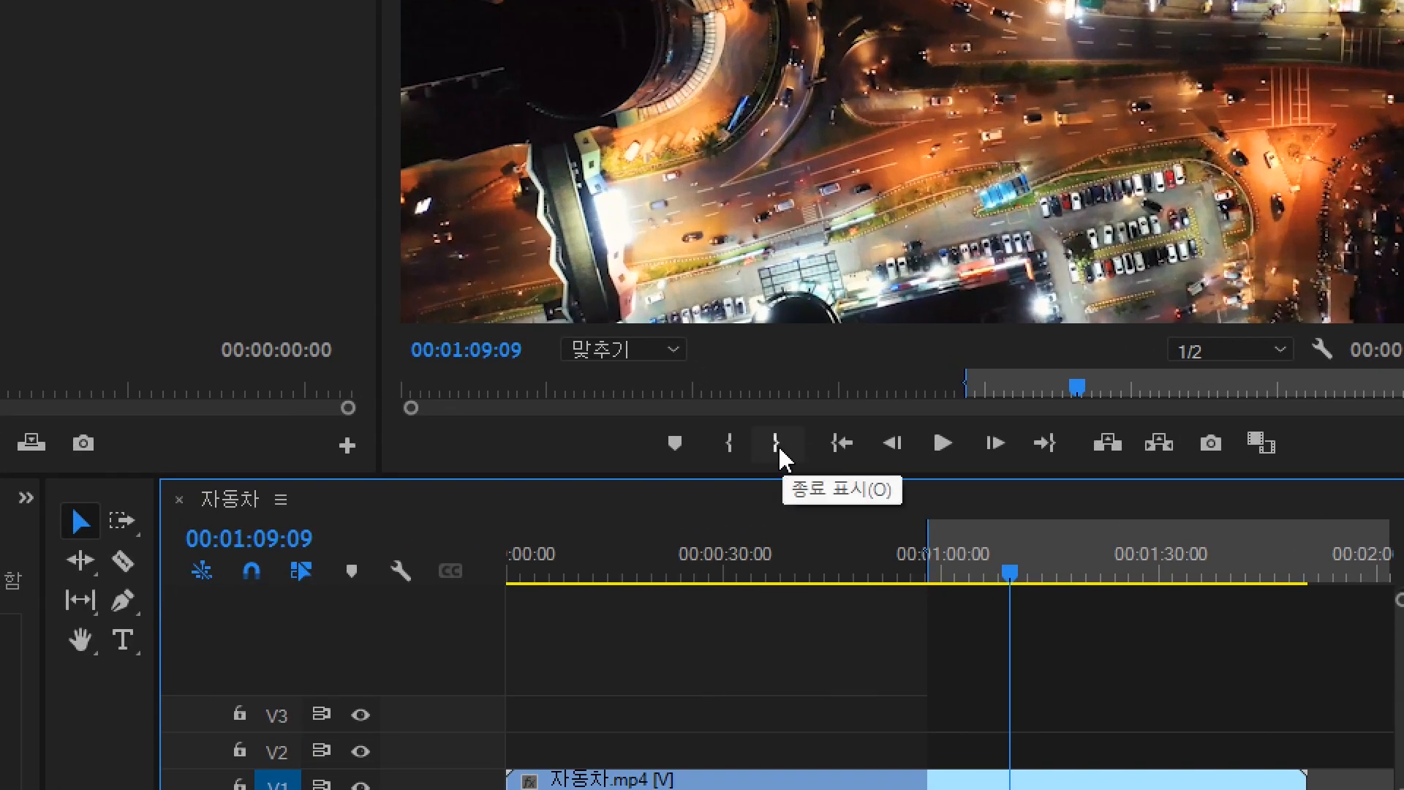
{"action": "left_click", "coordinate": [780, 455]}
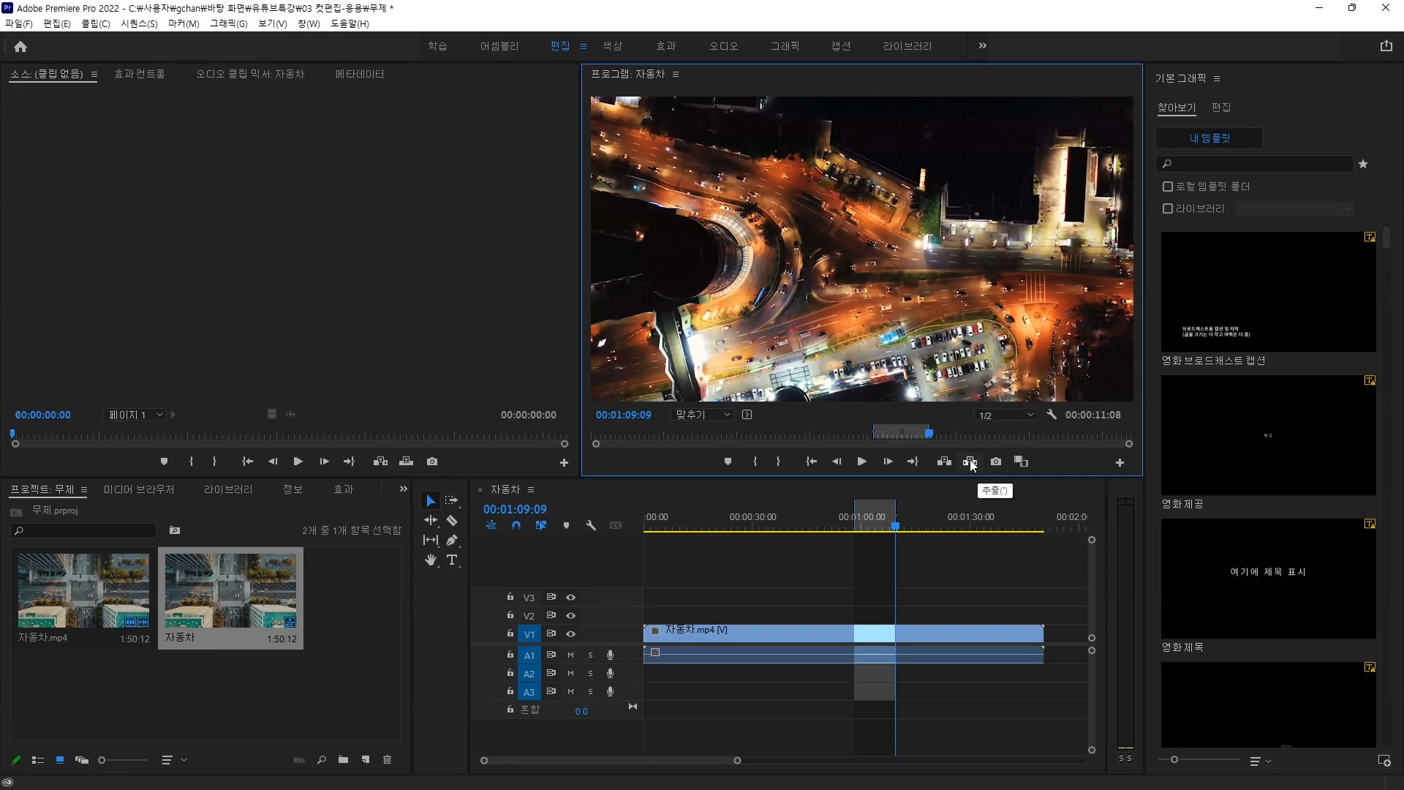
{"action": "left_click", "coordinate": [970, 462]}
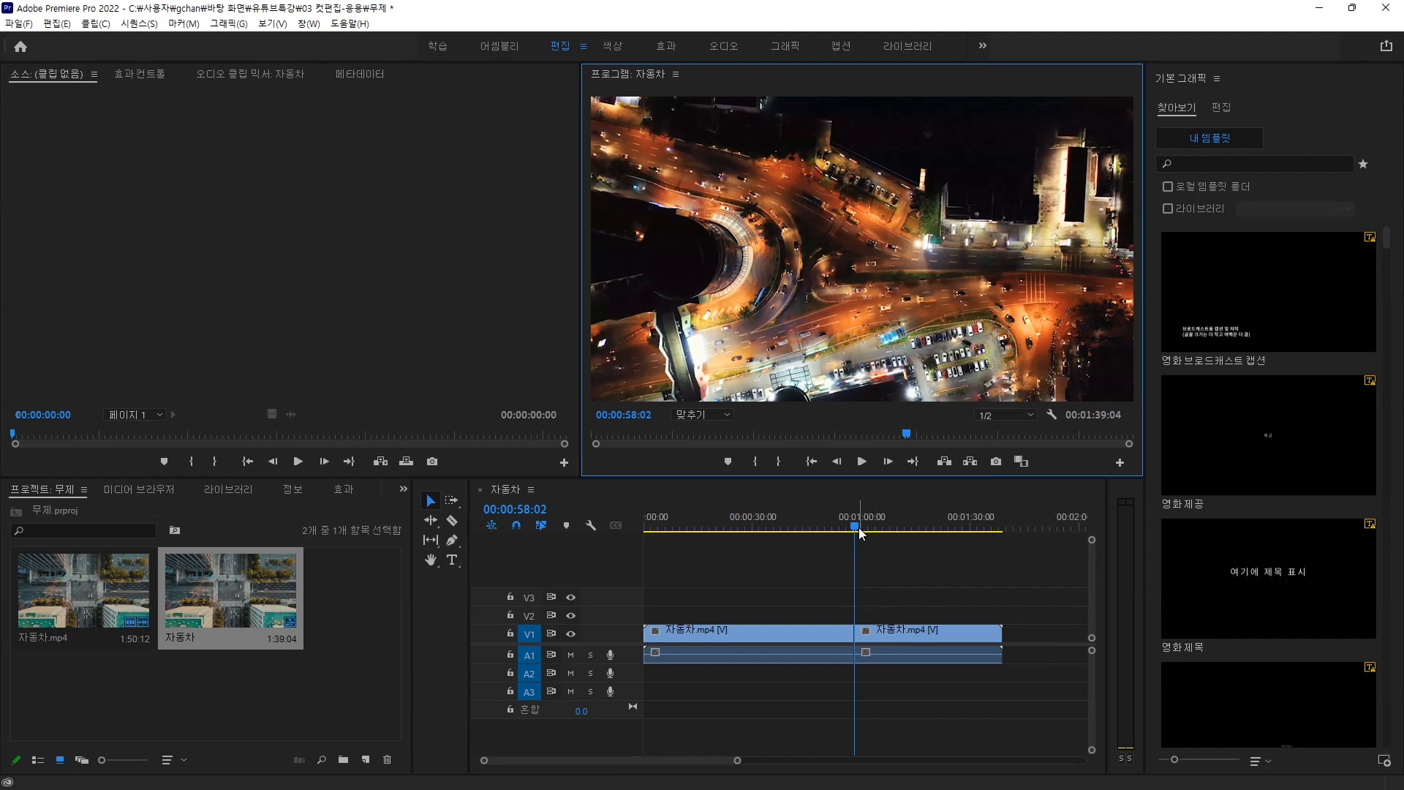
Mark an In point at 00:00:43:04 and an Out point at 00:00:58:11 in the shortened sequence.
{"action": "mouse_move", "coordinate": [854, 525]}
{"action": "left_mouse_down"}
{"action": "mouse_move", "coordinate": [819, 528]}
{"action": "mouse_move", "coordinate": [891, 534]}
{"action": "mouse_move", "coordinate": [850, 528]}
{"action": "left_mouse_up"}
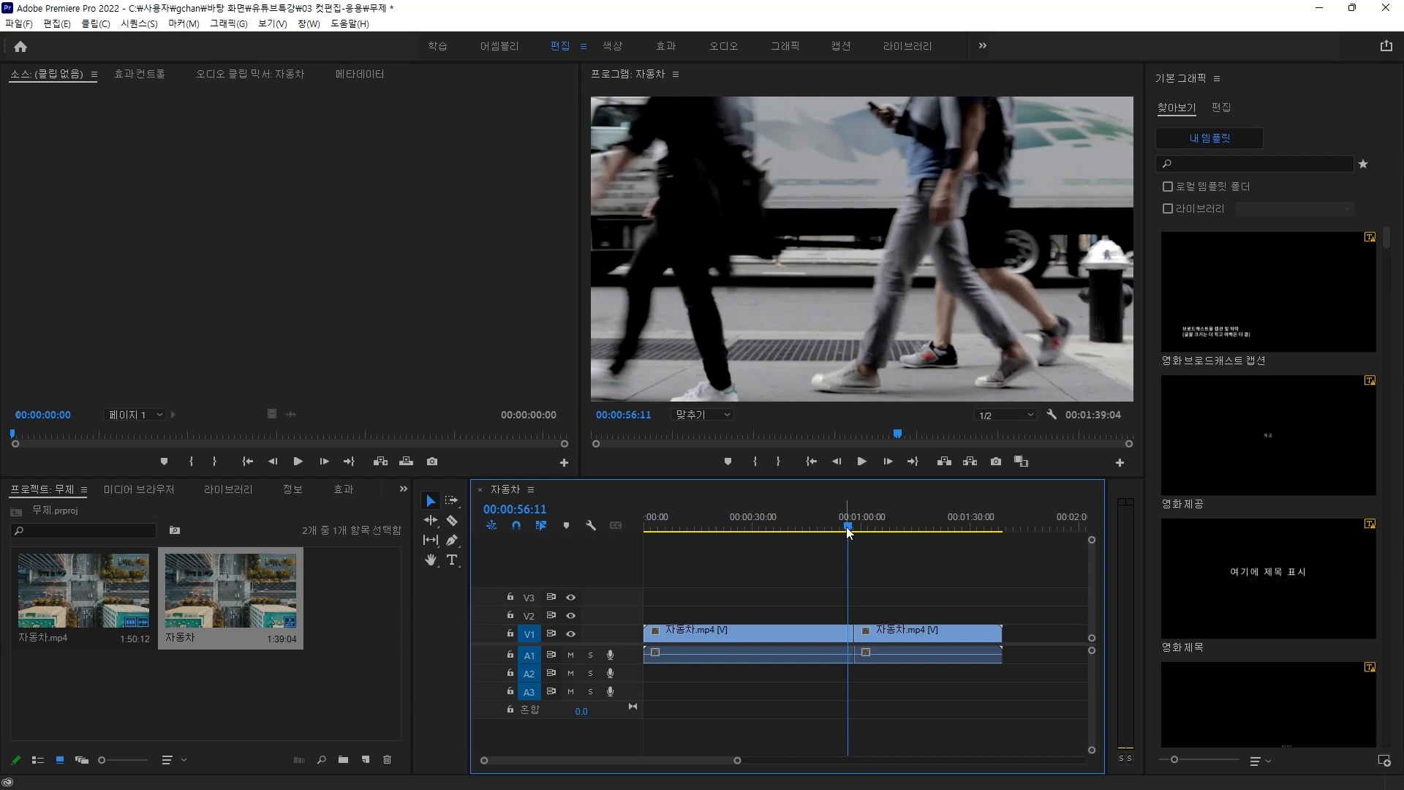
{"action": "left_click_drag", "start_coordinate": [848, 533], "coordinate": [616, 545]}
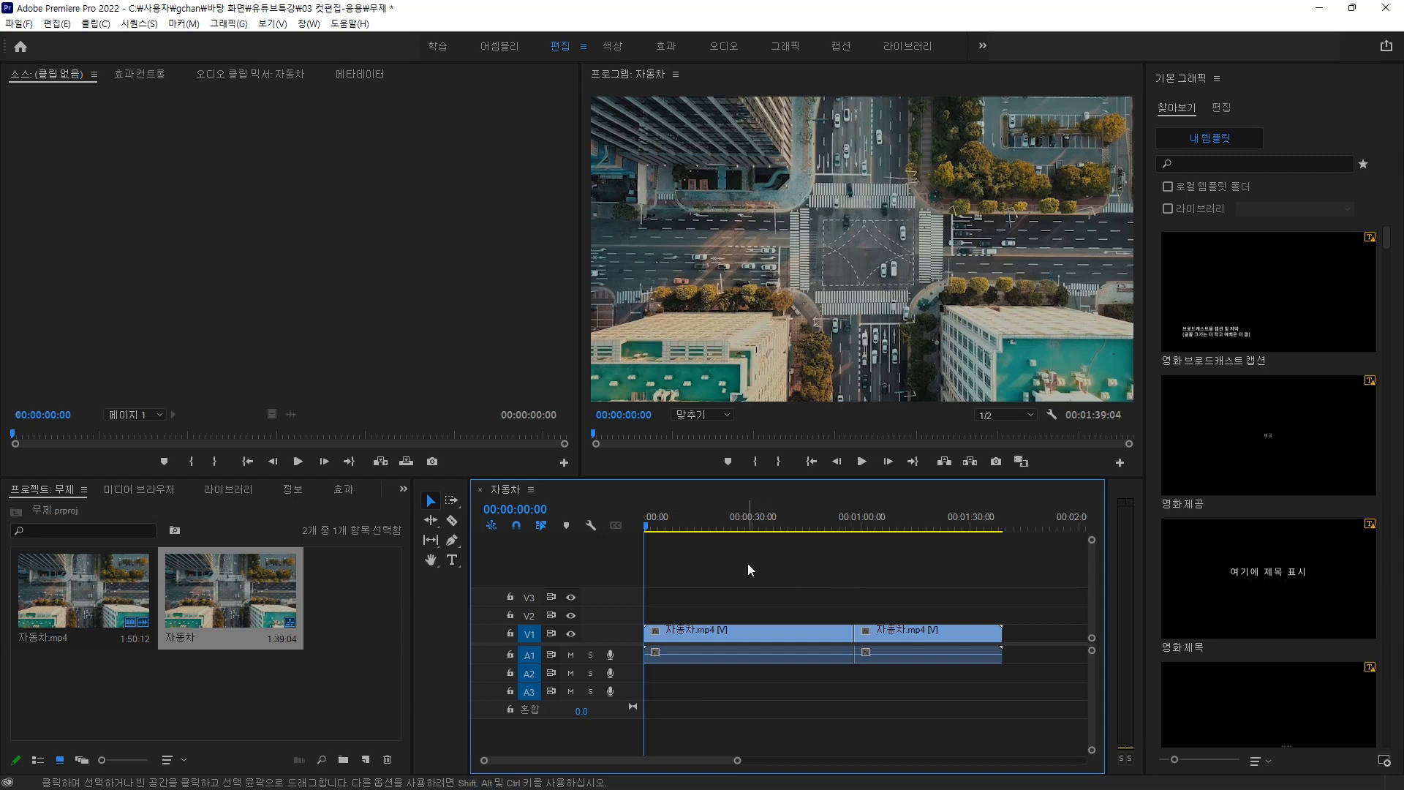
{"action": "left_click_drag", "start_coordinate": [647, 530], "coordinate": [804, 546]}
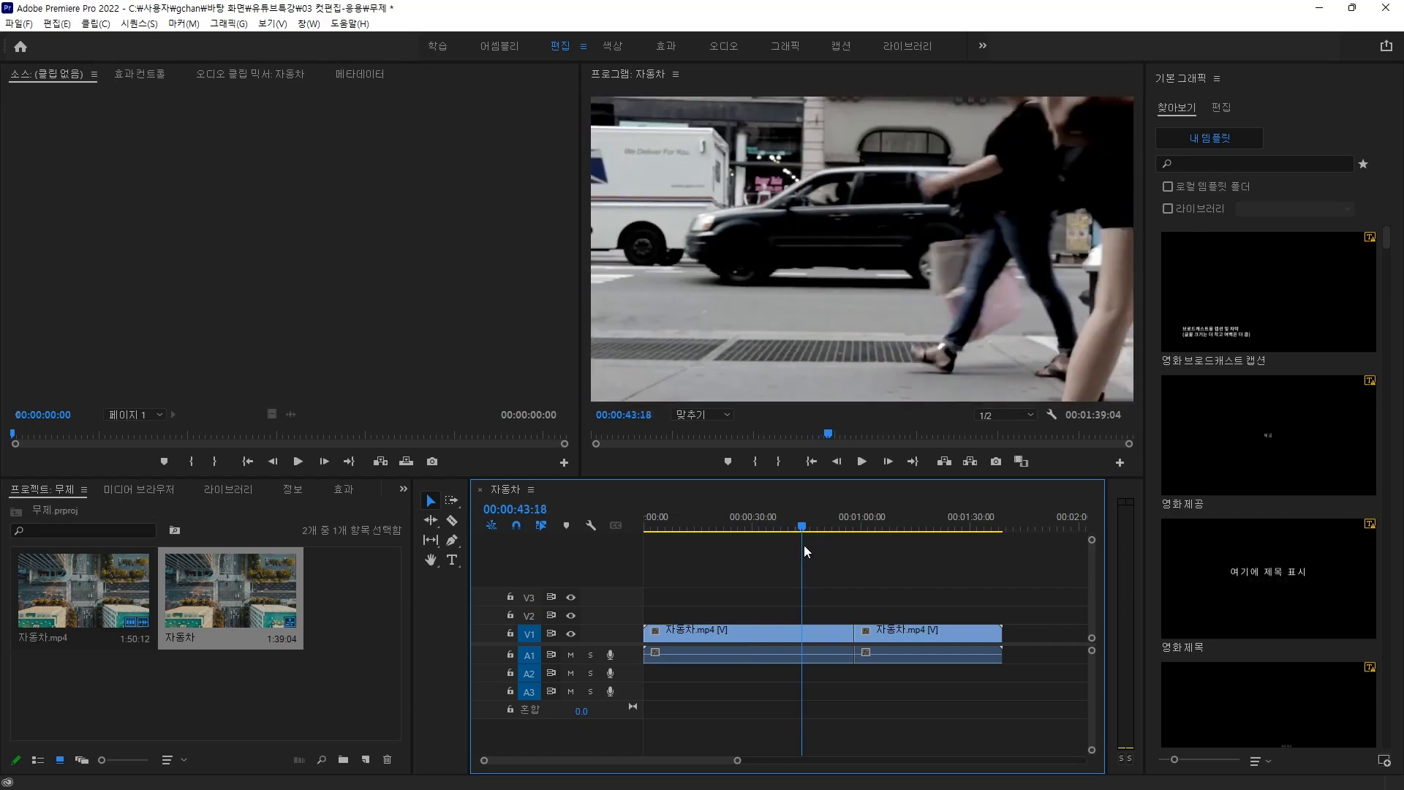
{"action": "left_click_drag", "start_coordinate": [805, 546], "coordinate": [802, 545]}
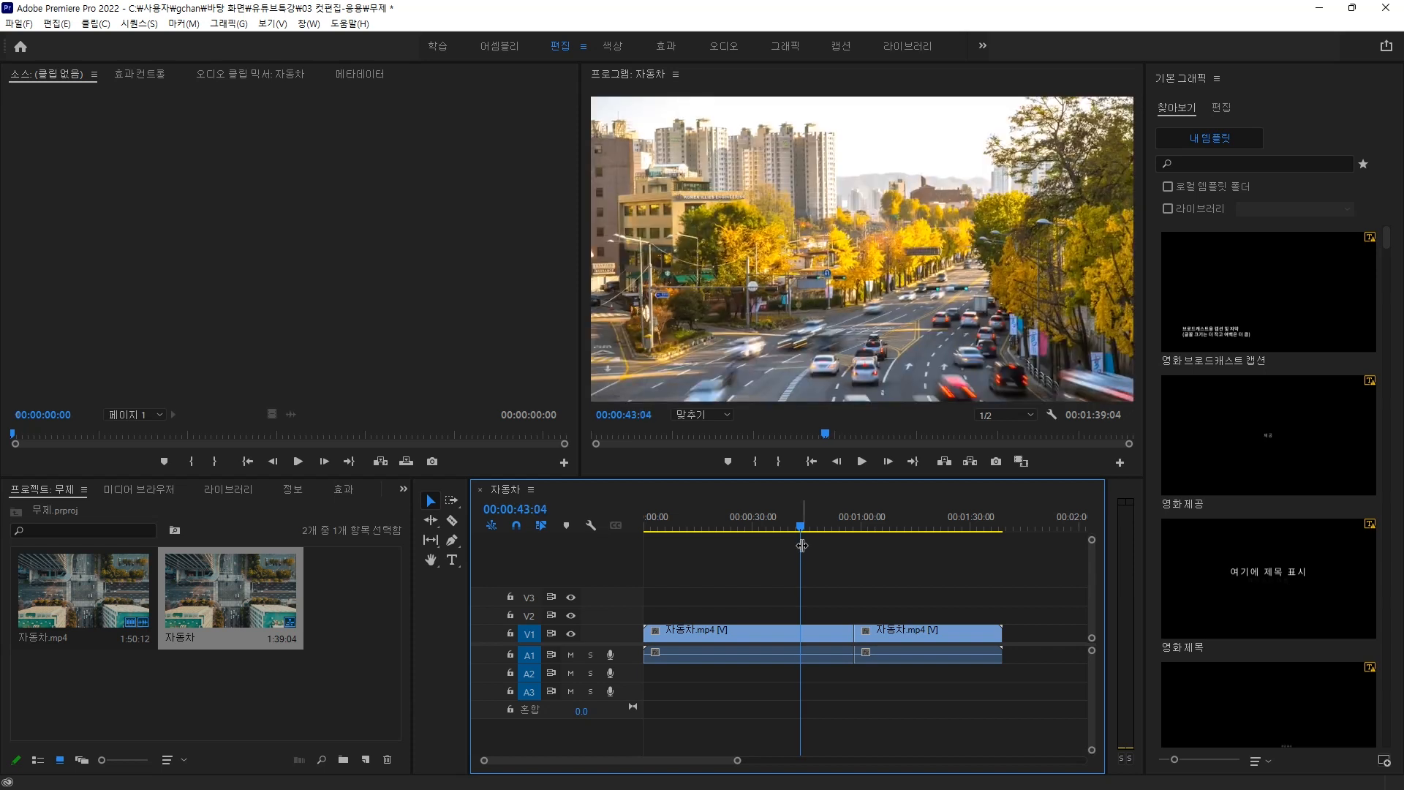
{"action": "left_click", "coordinate": [756, 464]}
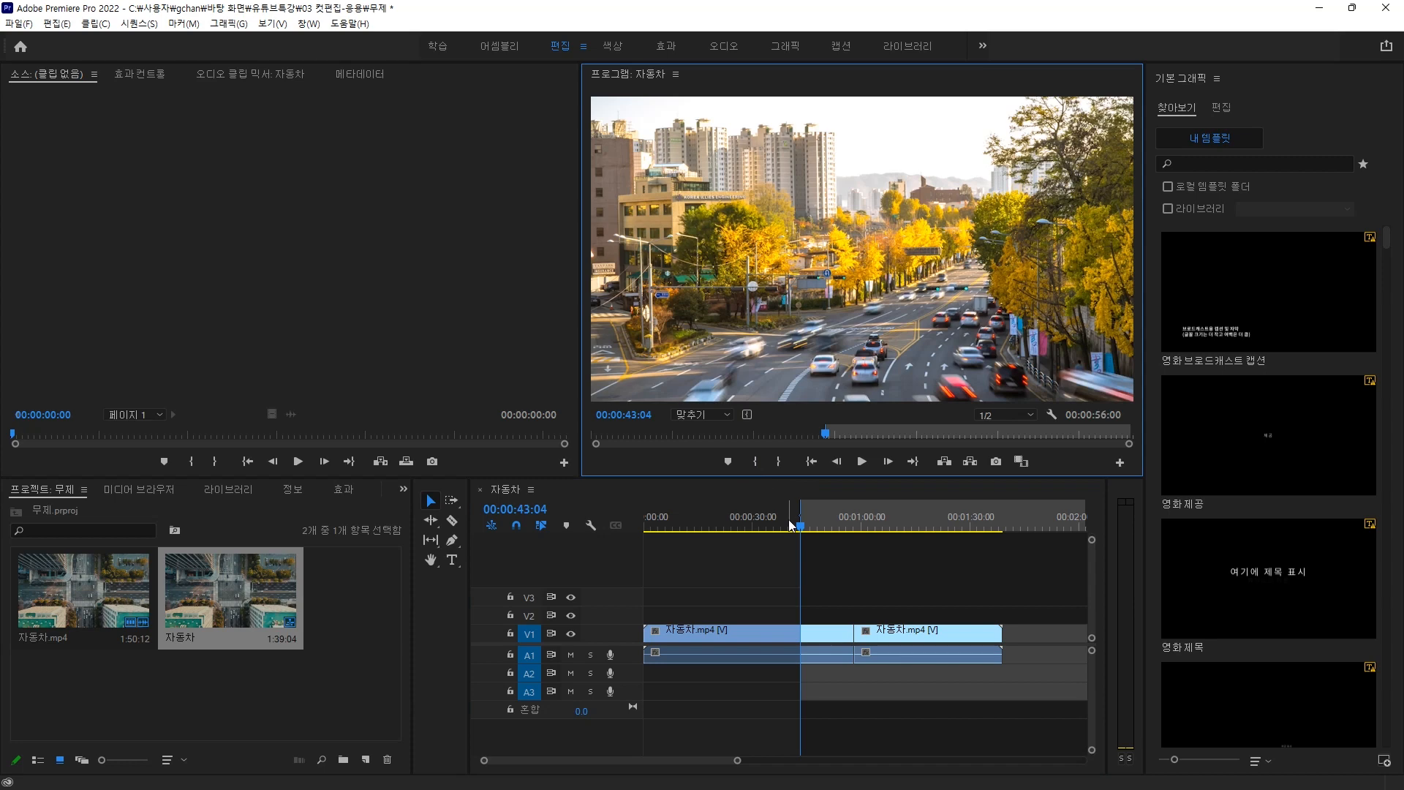
{"action": "left_click_drag", "start_coordinate": [803, 535], "coordinate": [858, 534]}
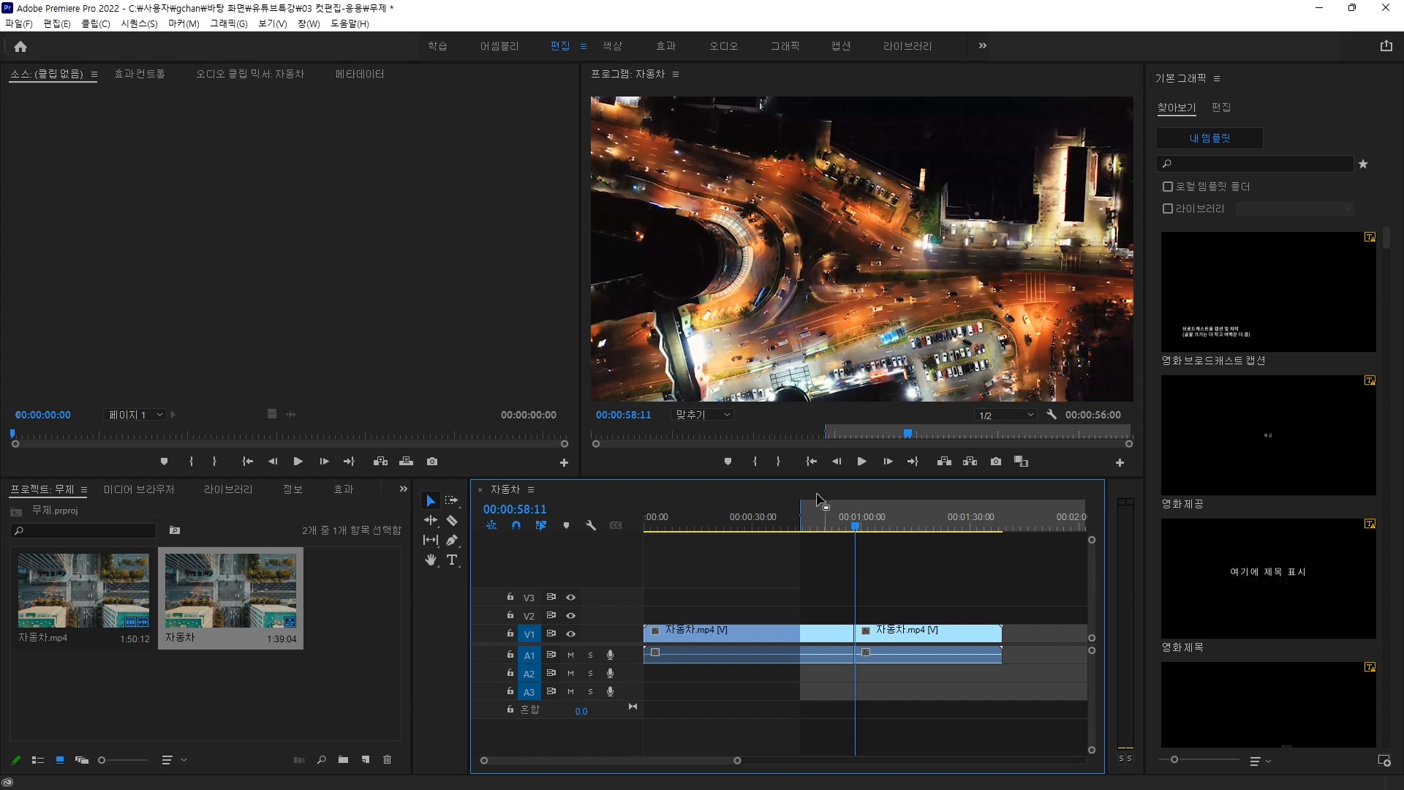
{"action": "left_click", "coordinate": [779, 463]}
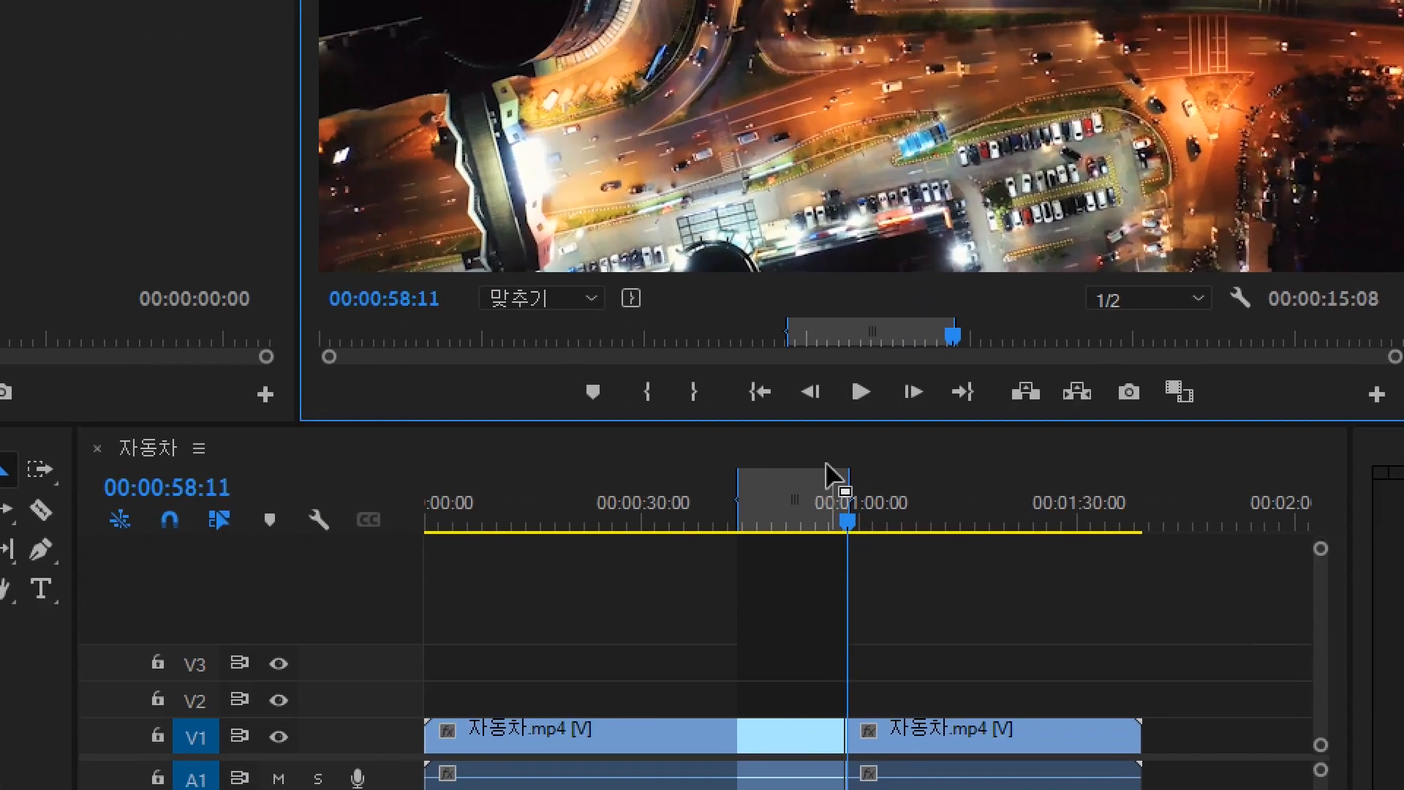
Move the In point to 00:00:33:16 and the Out point to 00:00:49:05.
{"action": "left_click_drag", "start_coordinate": [849, 533], "coordinate": [667, 532]}
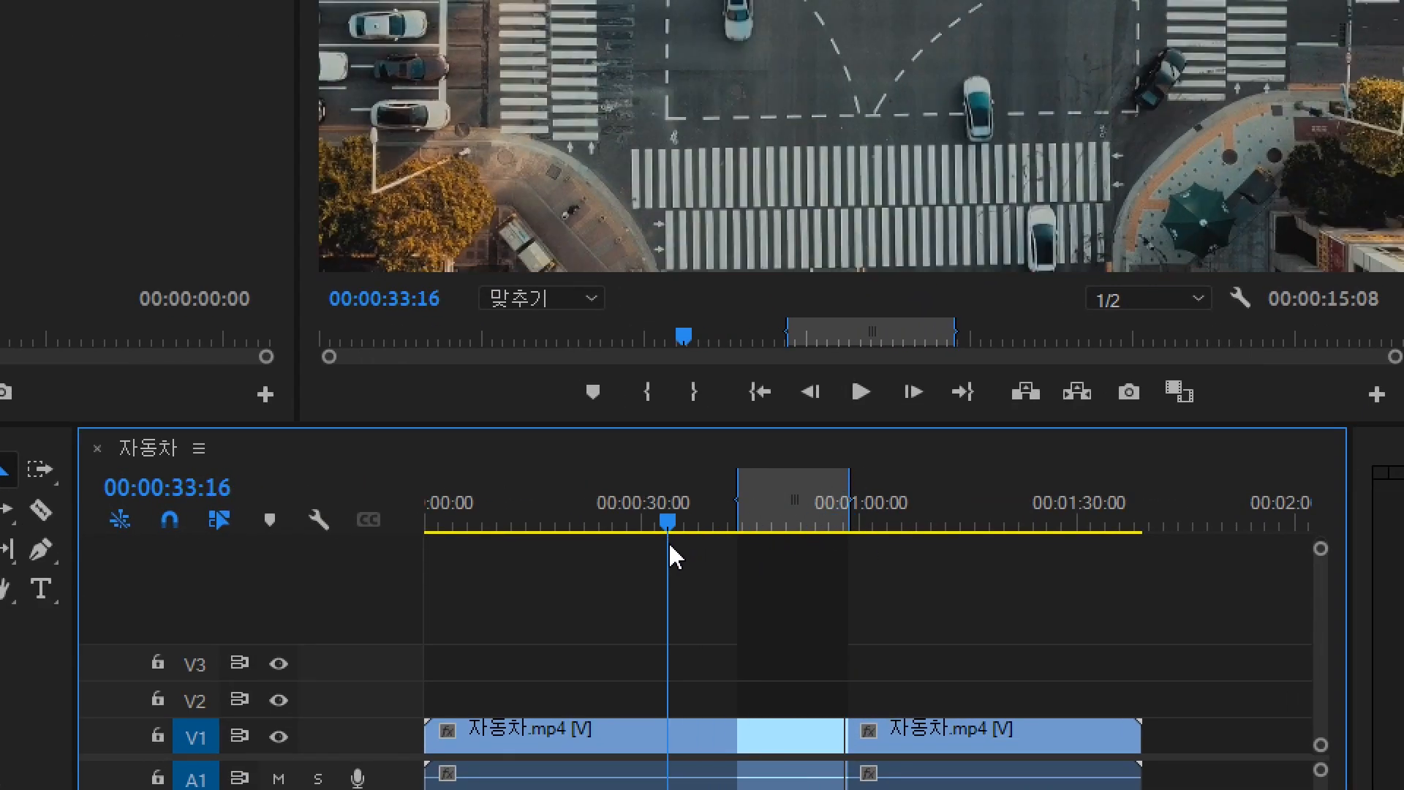
{"action": "left_click", "coordinate": [646, 395]}
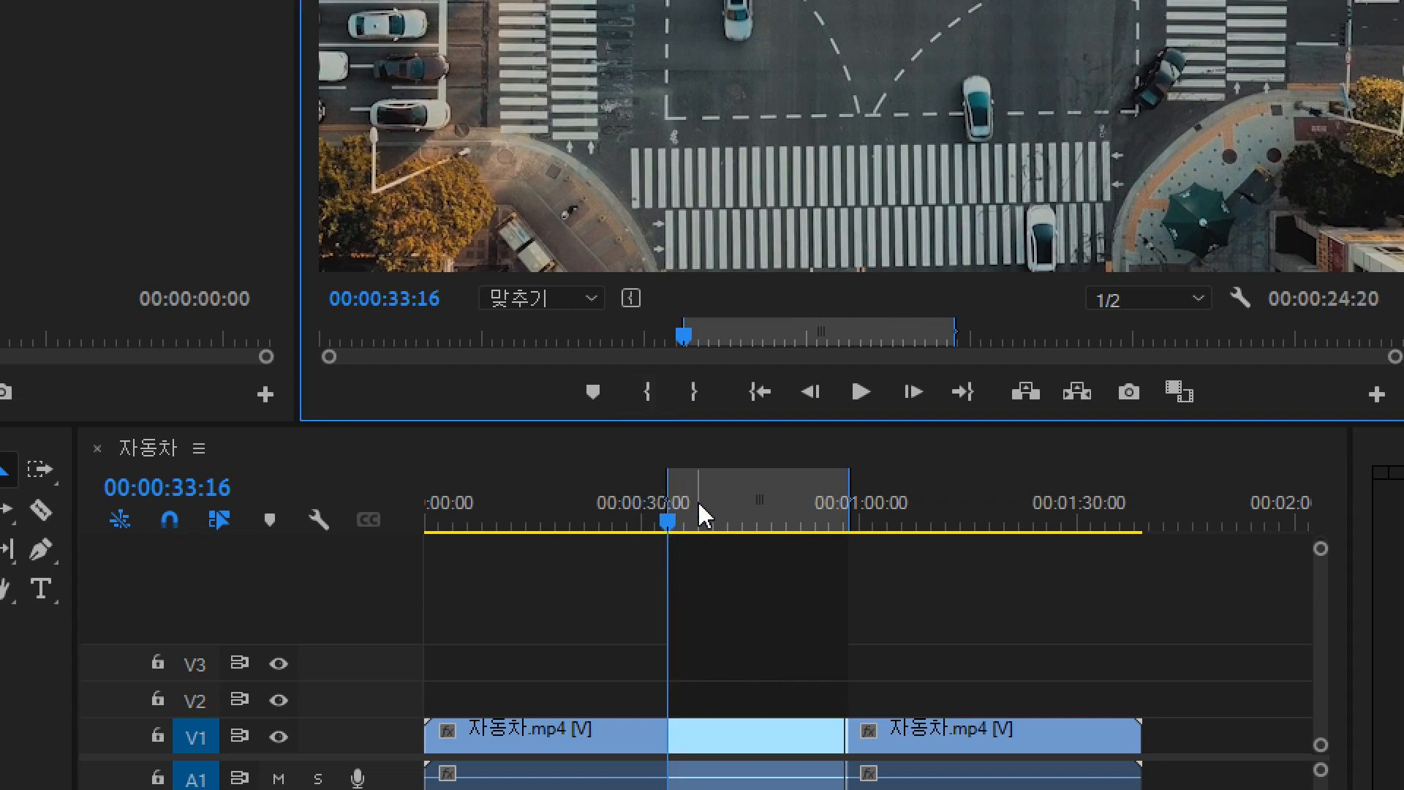
{"action": "left_click_drag", "start_coordinate": [667, 524], "coordinate": [782, 534]}
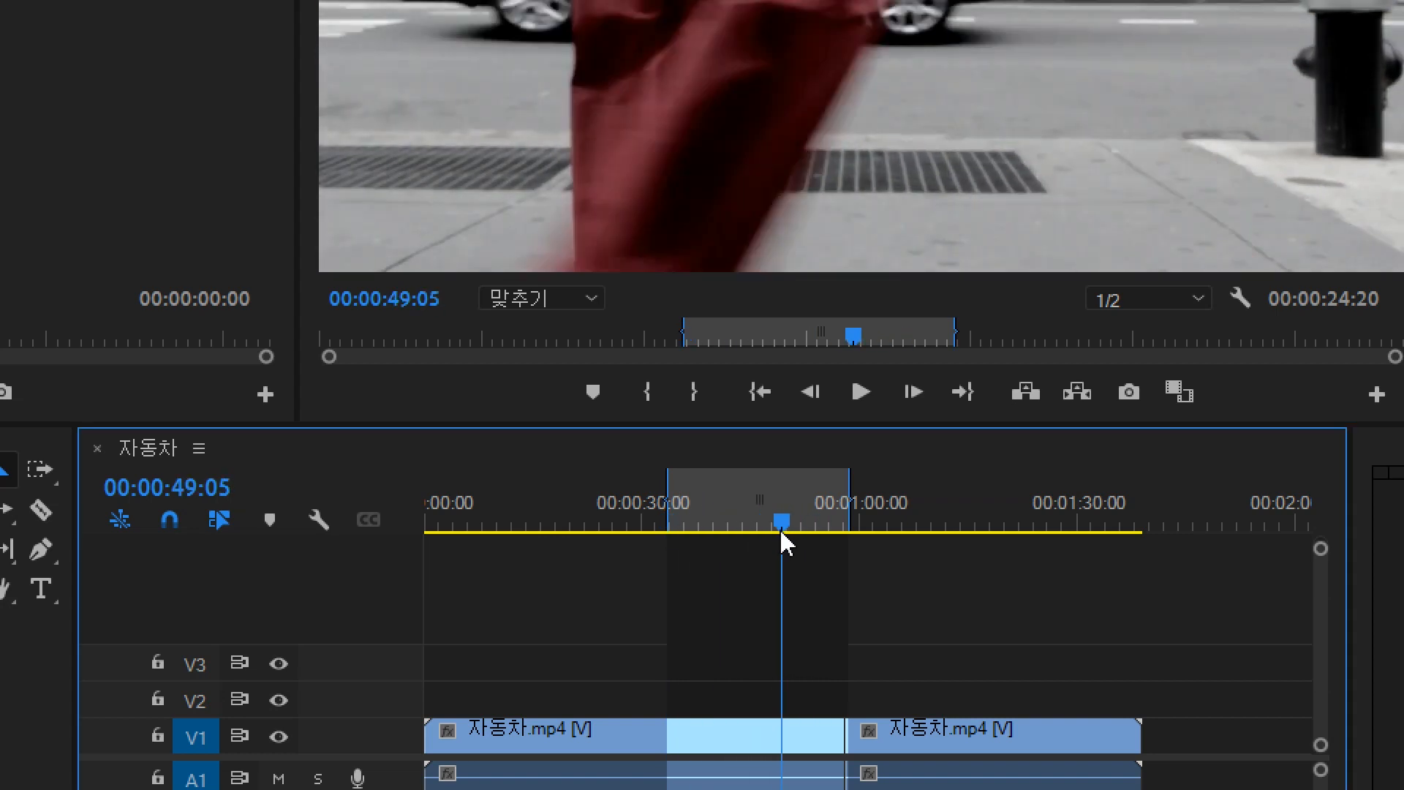
{"action": "left_click", "coordinate": [695, 395]}
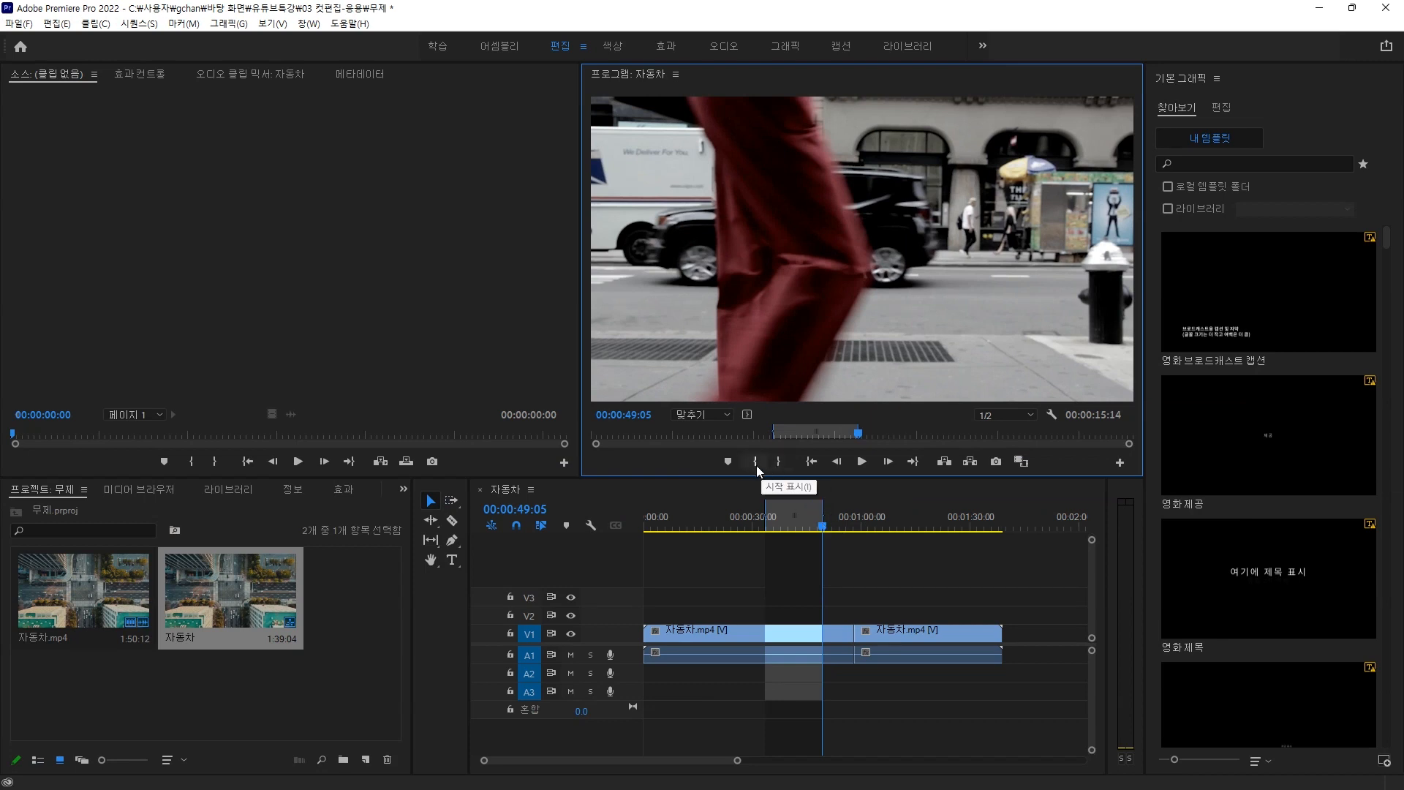
Clear the sequence's In point and Out point individually.
{"action": "mouse_move", "coordinate": [824, 529]}
{"action": "left_mouse_down"}
{"action": "mouse_move", "coordinate": [783, 529]}
{"action": "mouse_move", "coordinate": [797, 528]}
{"action": "left_mouse_up"}
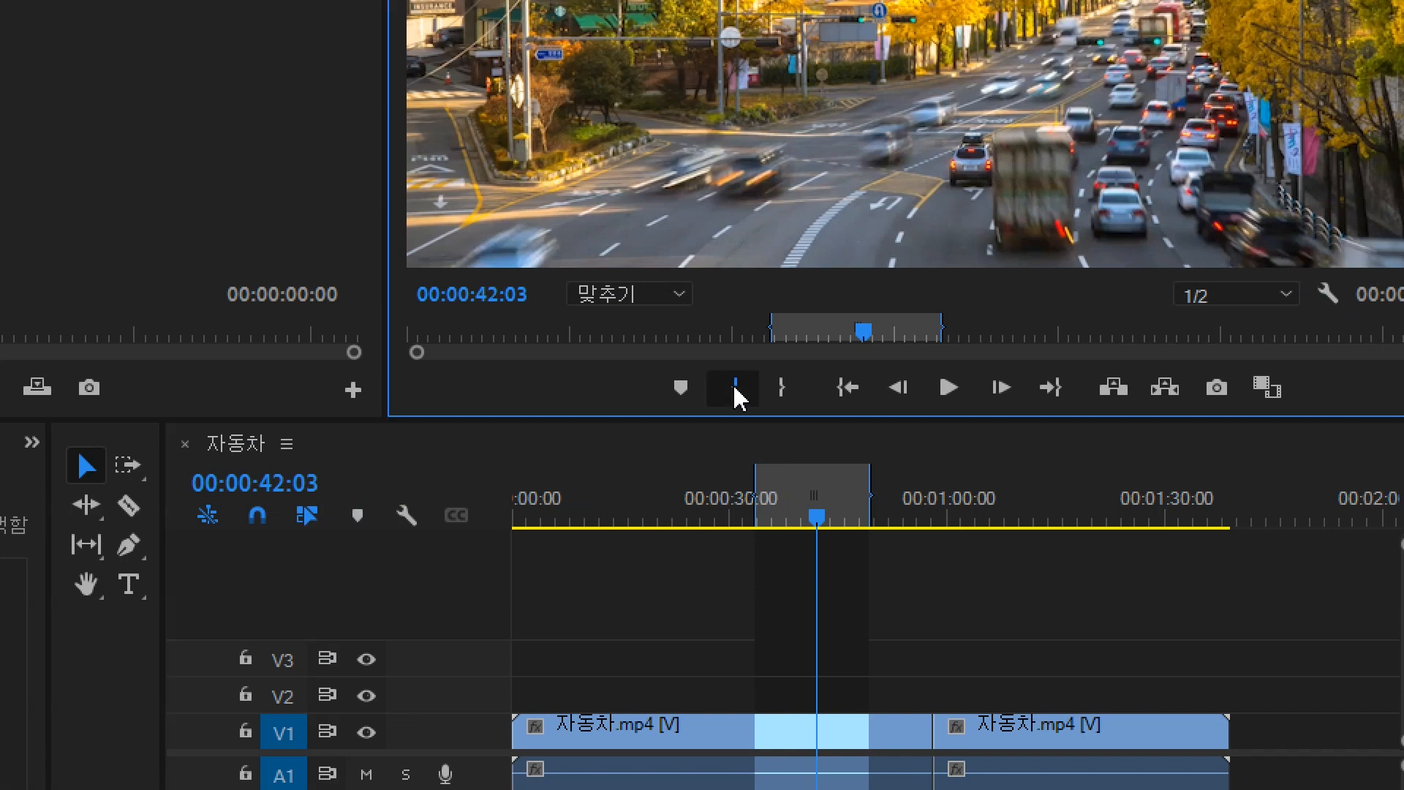
{"action": "left_click", "coordinate": [735, 389], "text": "alt"}
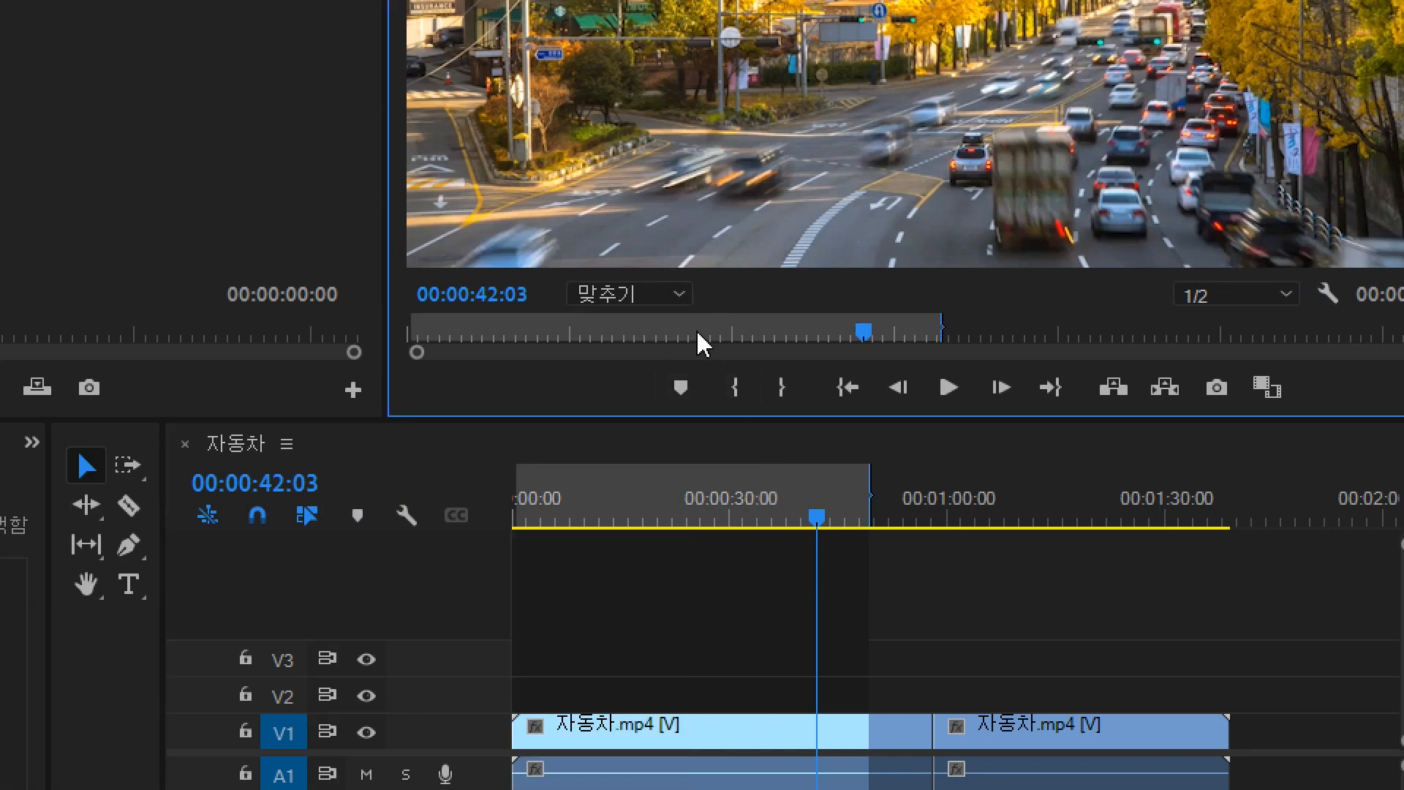
{"action": "left_click", "coordinate": [781, 388], "text": "alt"}
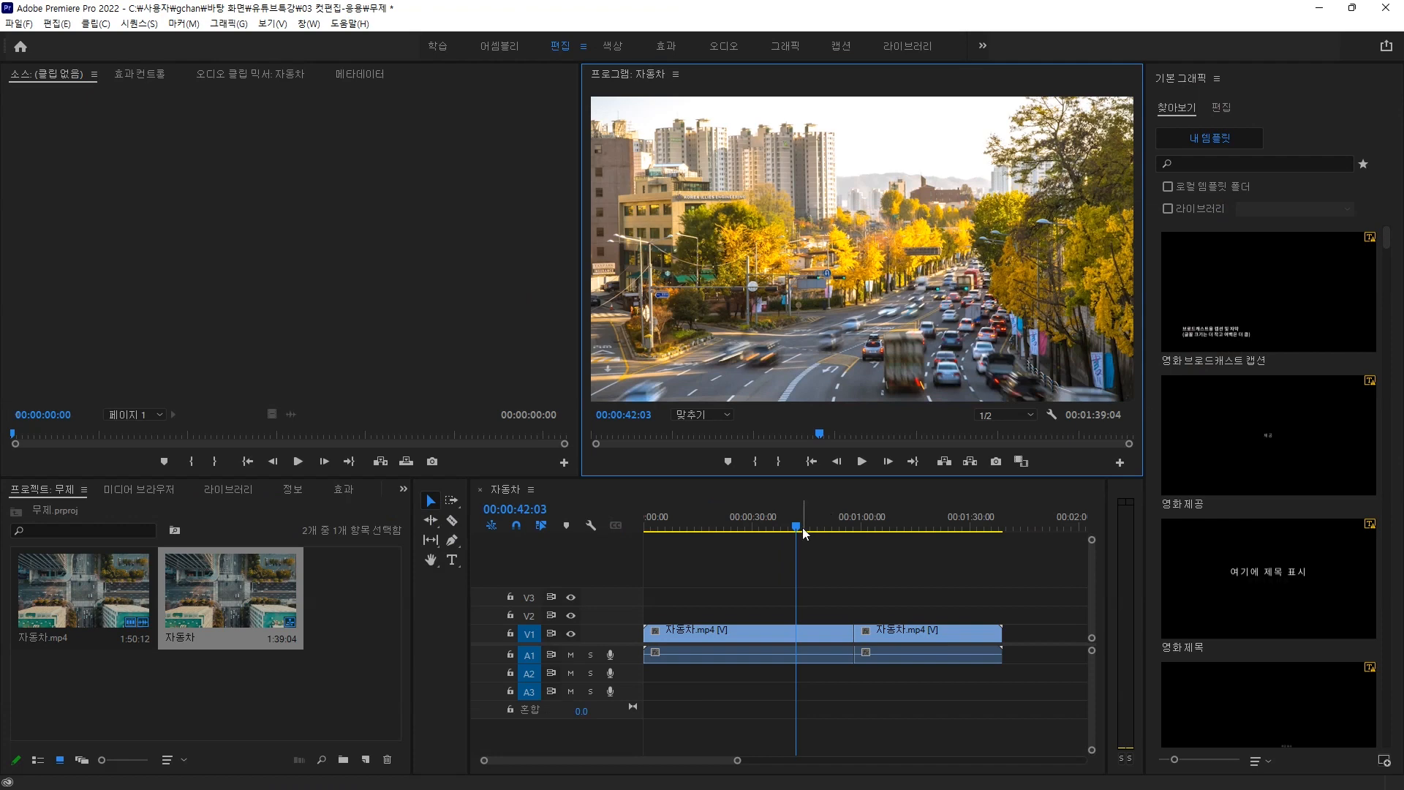
Mark a new In/Out range in the first clip that ends at 00:00:49:10.
{"action": "mouse_move", "coordinate": [802, 528]}
{"action": "left_mouse_down"}
{"action": "mouse_move", "coordinate": [733, 525]}
{"action": "mouse_move", "coordinate": [827, 534]}
{"action": "left_mouse_up"}
{"action": "left_click", "coordinate": [756, 463]}
{"action": "left_click", "coordinate": [778, 461]}
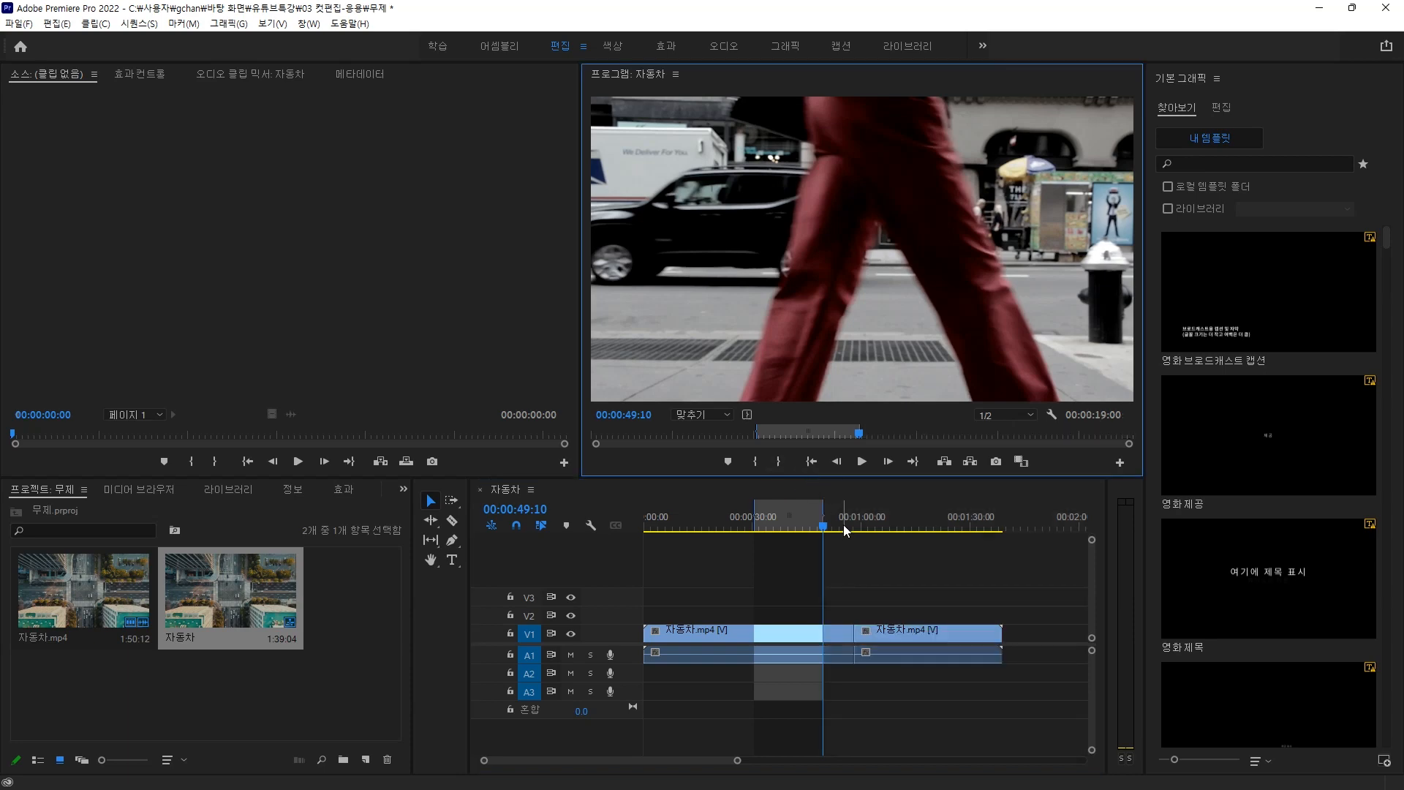
Move the In point to 00:00:21:09 and the Out point to 00:00:40:18.
{"action": "left_click", "coordinate": [774, 528]}
{"action": "left_click_drag", "start_coordinate": [775, 530], "coordinate": [784, 531]}
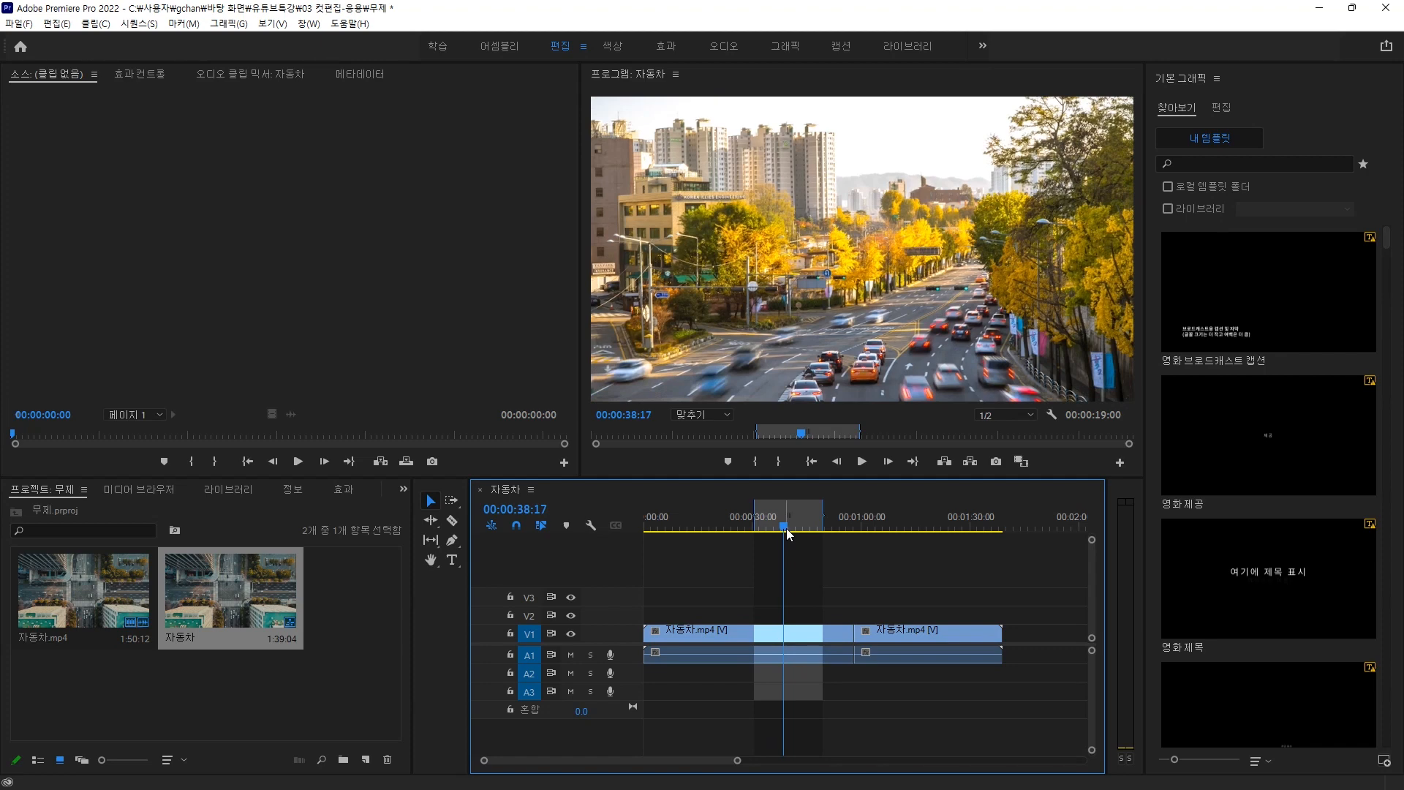
{"action": "left_click_drag", "start_coordinate": [786, 530], "coordinate": [723, 529]}
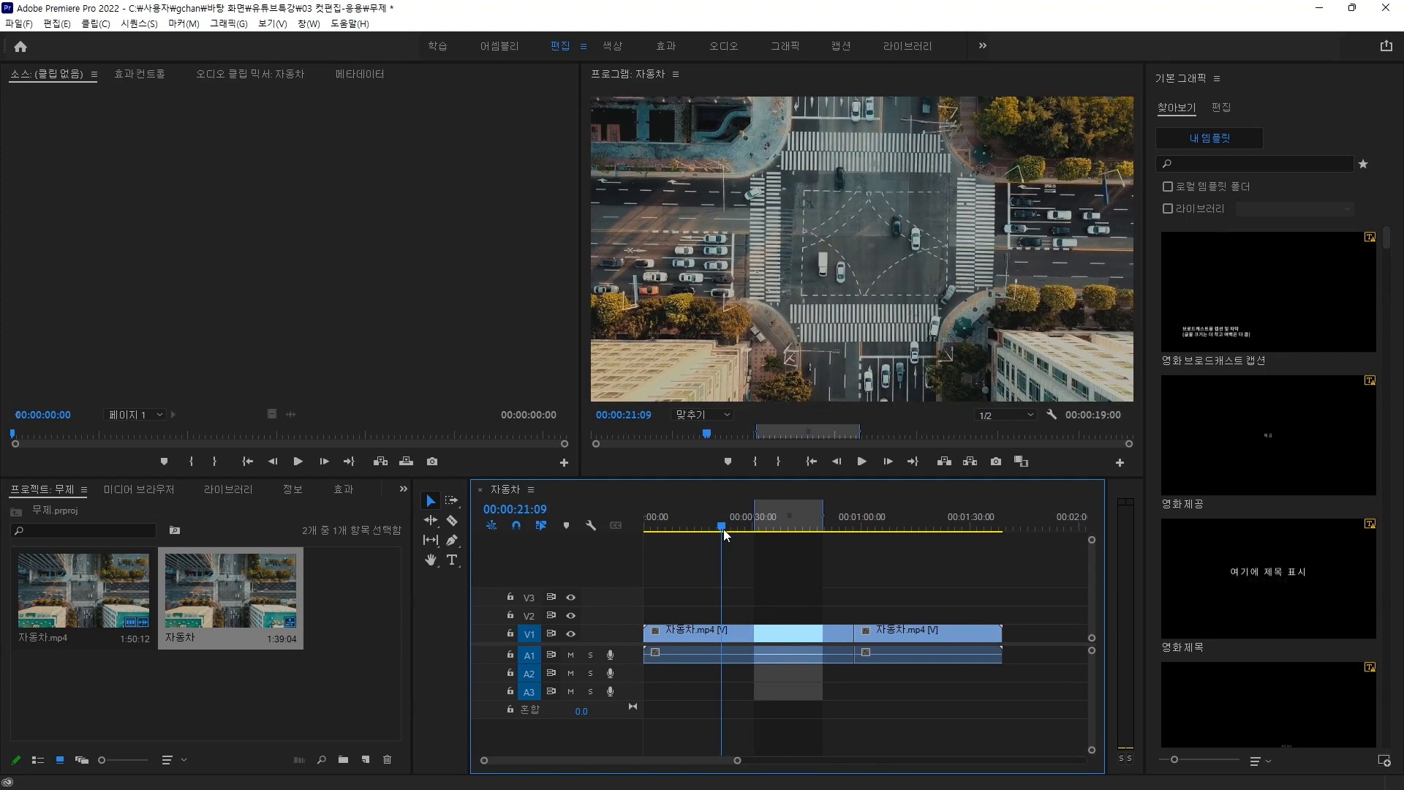
{"action": "left_click", "coordinate": [756, 464]}
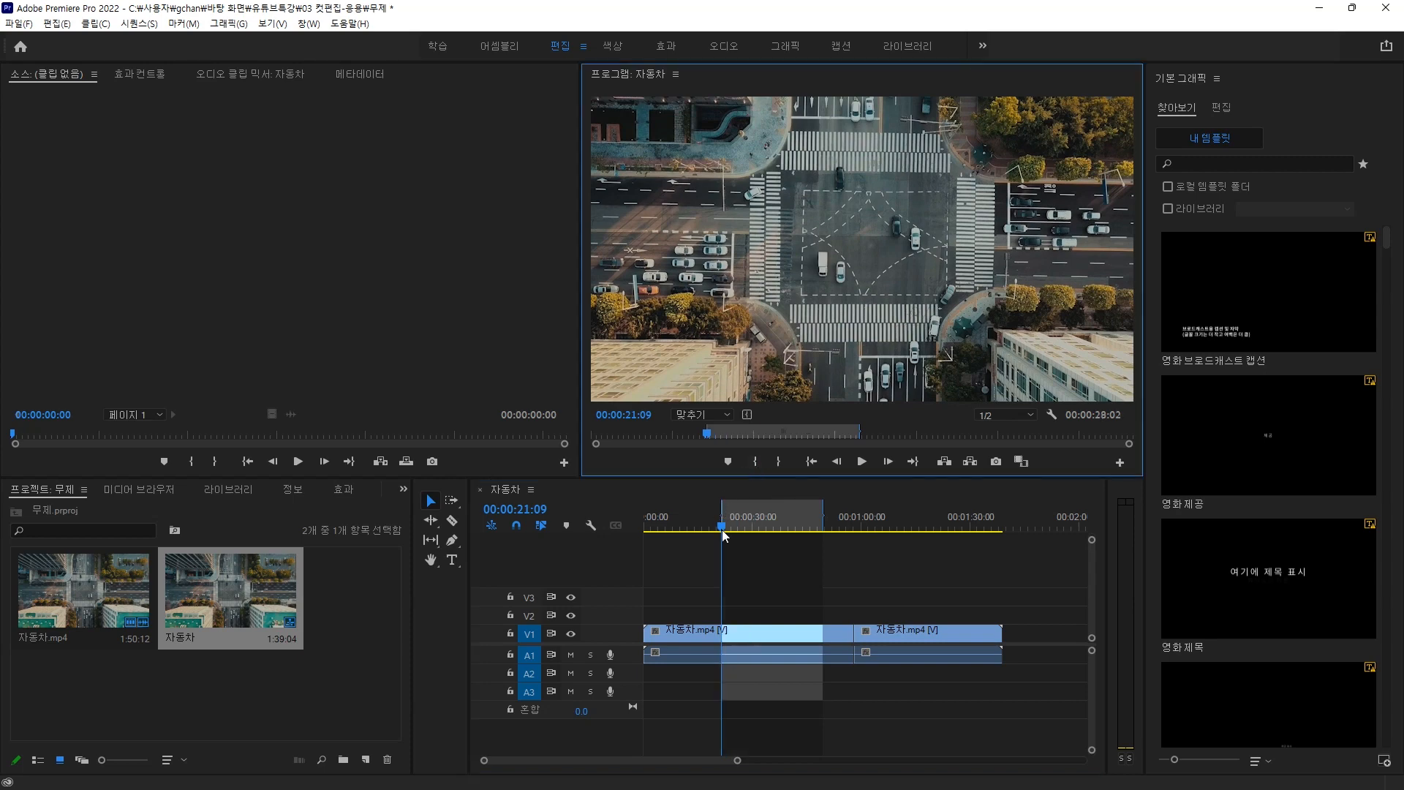
{"action": "left_click_drag", "start_coordinate": [722, 530], "coordinate": [791, 530]}
{"action": "left_click", "coordinate": [779, 465]}
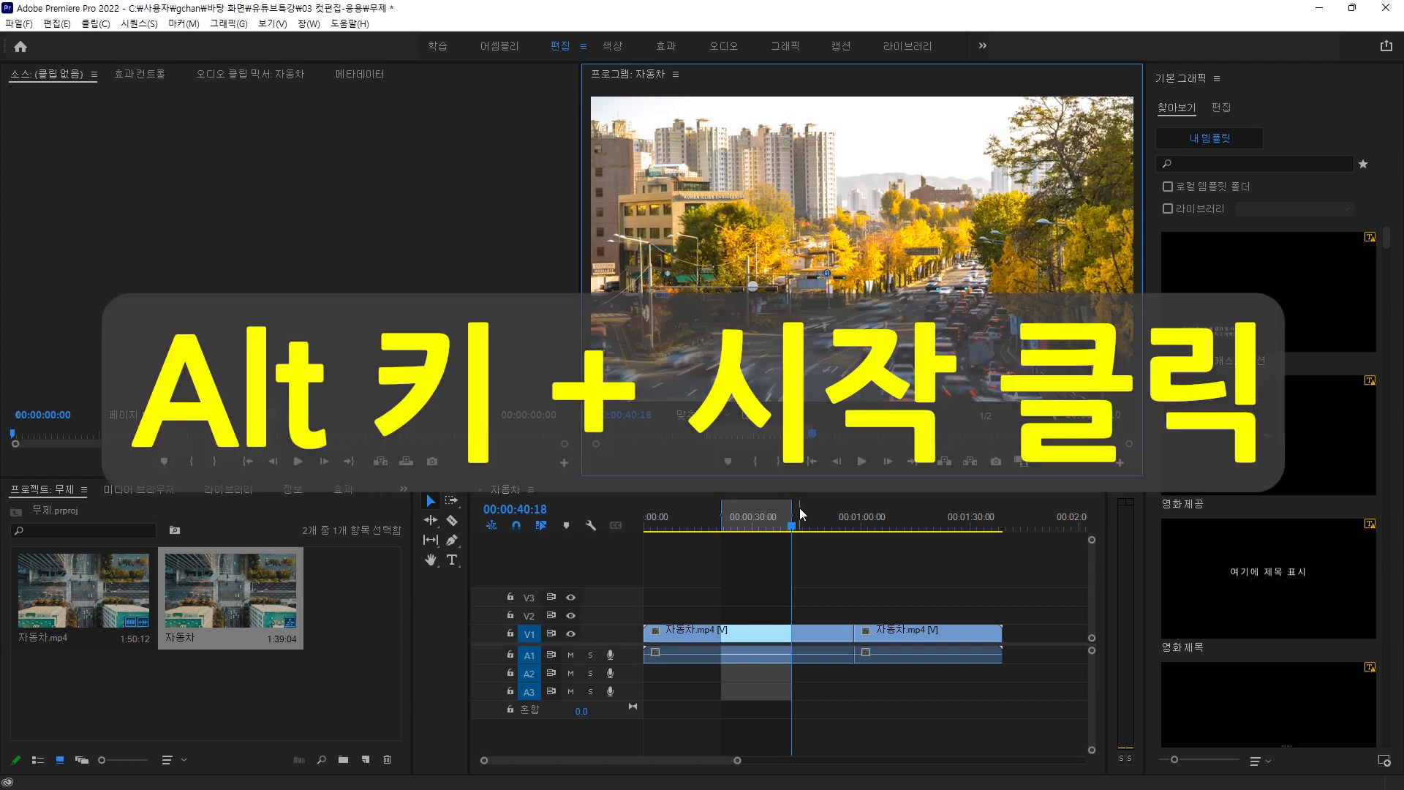
Clear the In point and the Out point one at a time to remove the marked range.
{"action": "left_click", "coordinate": [756, 462], "text": "alt"}
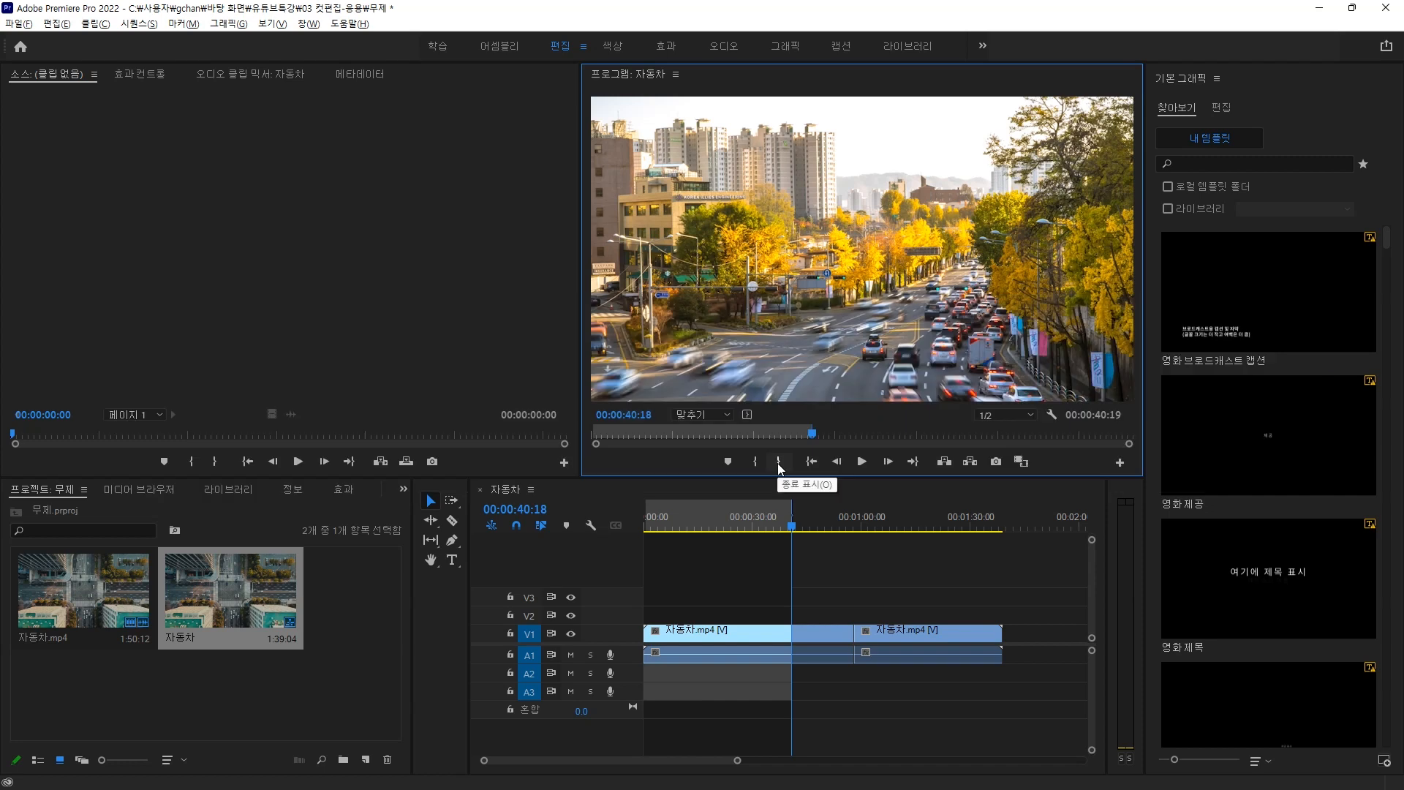
{"action": "left_click", "coordinate": [778, 463], "text": "alt"}
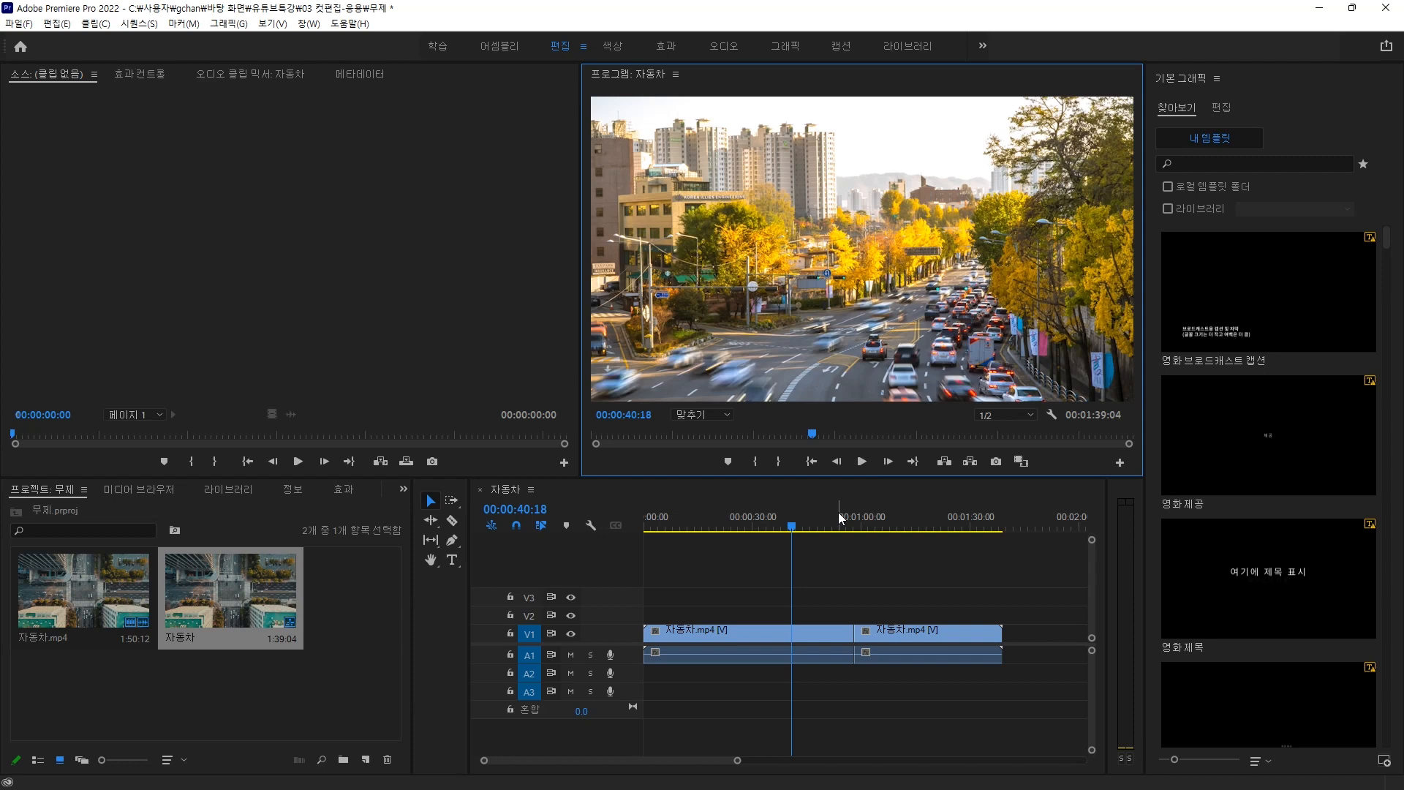
Mark an In/Out range in the first clip ending at 00:00:47:04 and clear both points in one command.
{"action": "left_click_drag", "start_coordinate": [799, 530], "coordinate": [763, 535]}
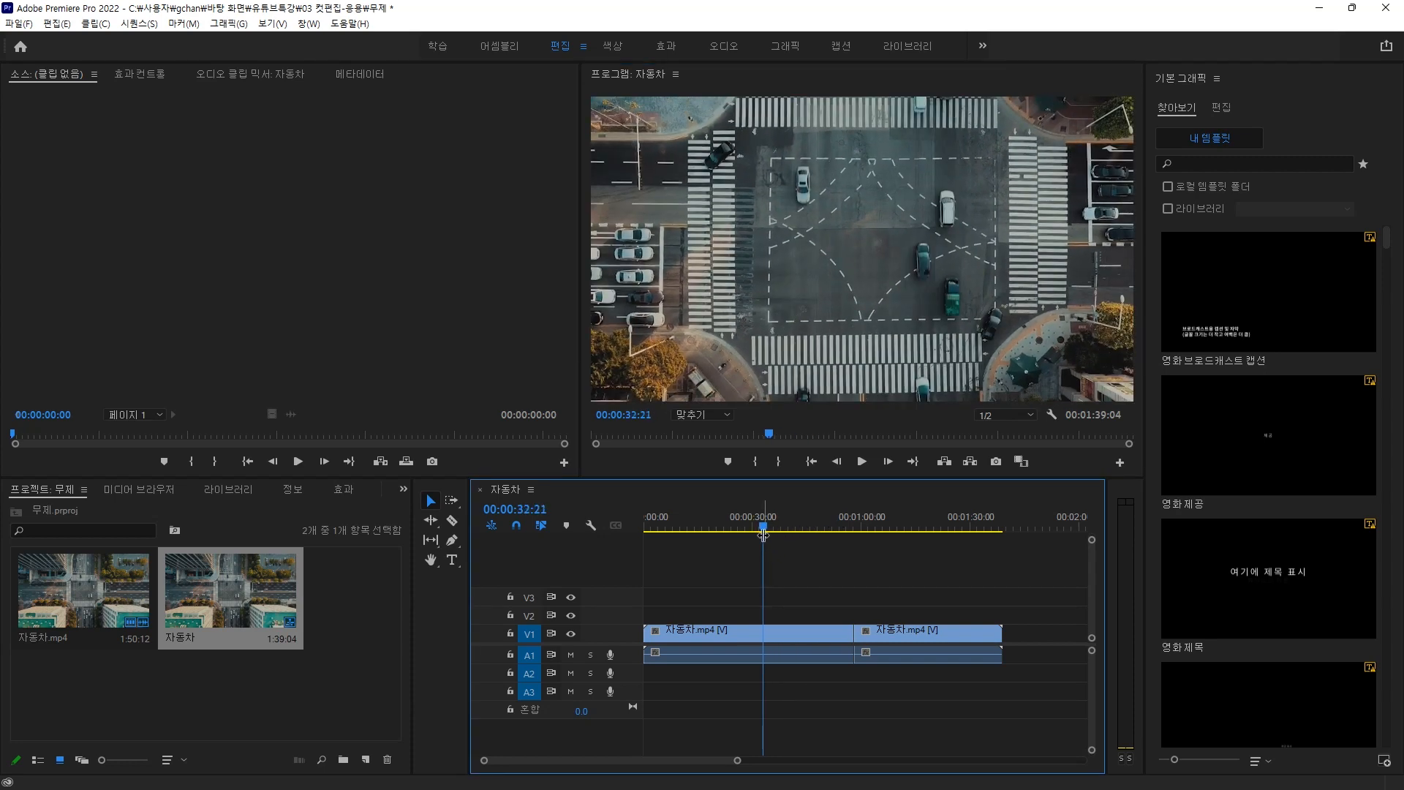
{"action": "mouse_move", "coordinate": [763, 535]}
{"action": "left_mouse_down"}
{"action": "mouse_move", "coordinate": [724, 530]}
{"action": "mouse_move", "coordinate": [871, 549]}
{"action": "mouse_move", "coordinate": [817, 546]}
{"action": "left_mouse_up"}
{"action": "left_click", "coordinate": [755, 462]}
{"action": "left_click", "coordinate": [779, 461]}
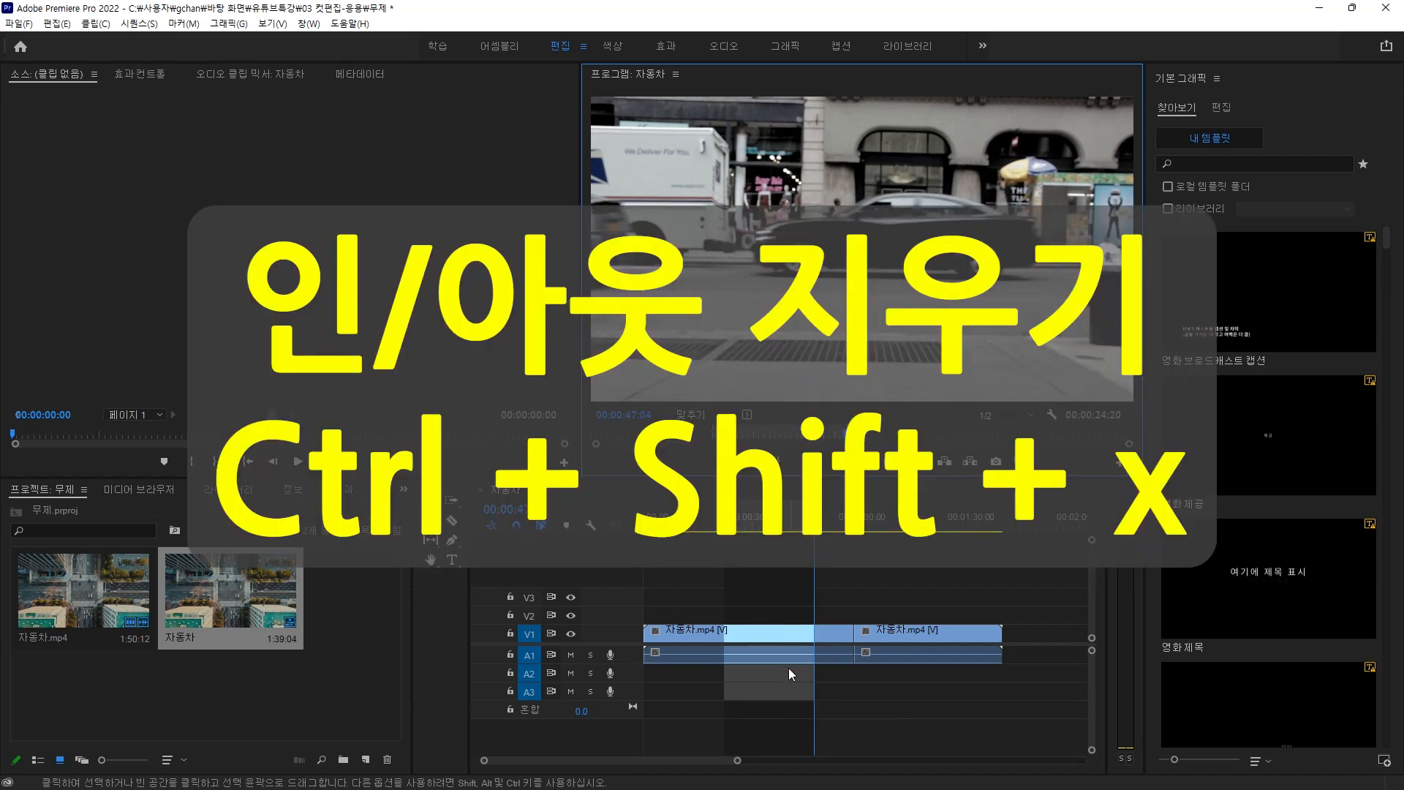
{"action": "key", "text": "ctrl+shift+x"}
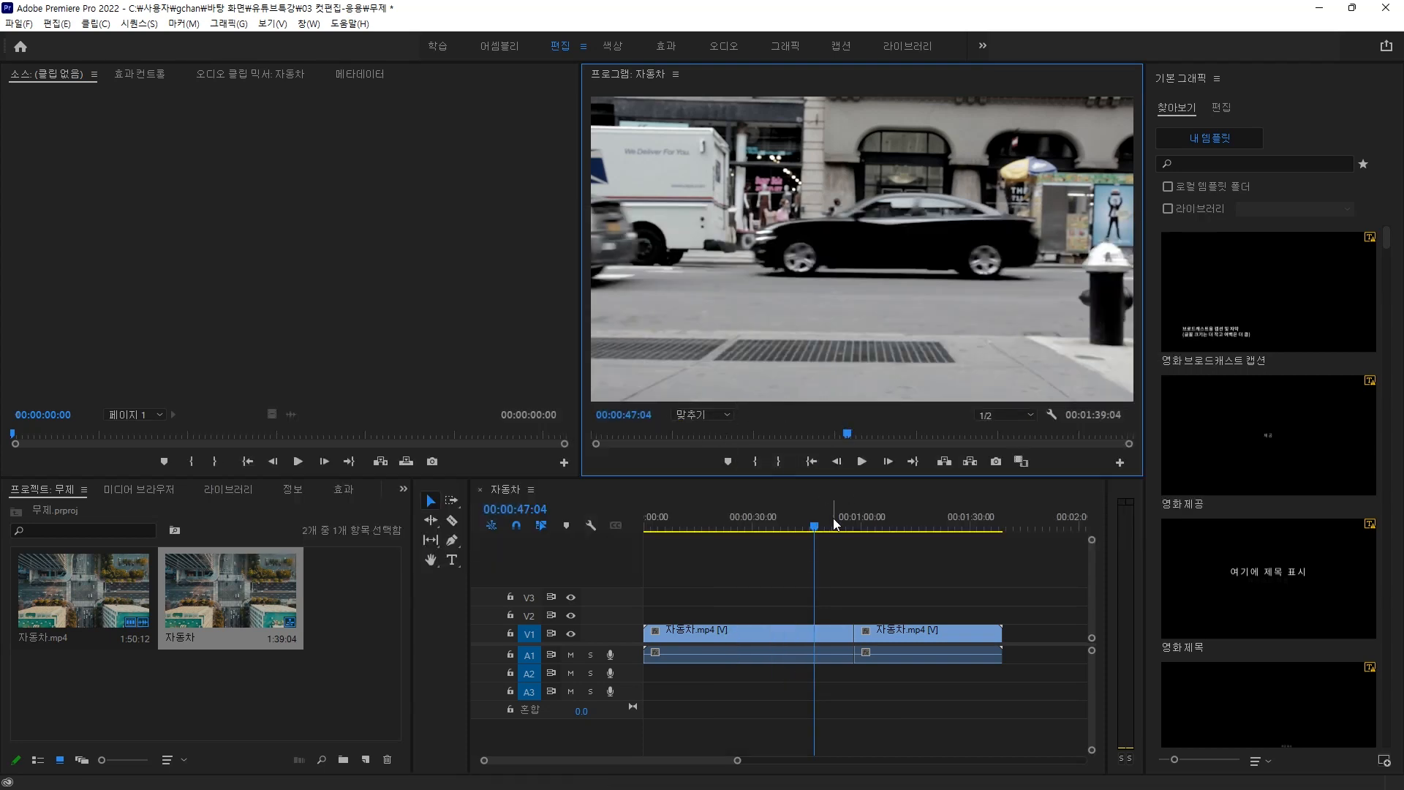
Mark another In/Out range in the first clip ending at 00:00:41:13 and clear both points at once.
{"action": "left_click_drag", "start_coordinate": [818, 530], "coordinate": [753, 537]}
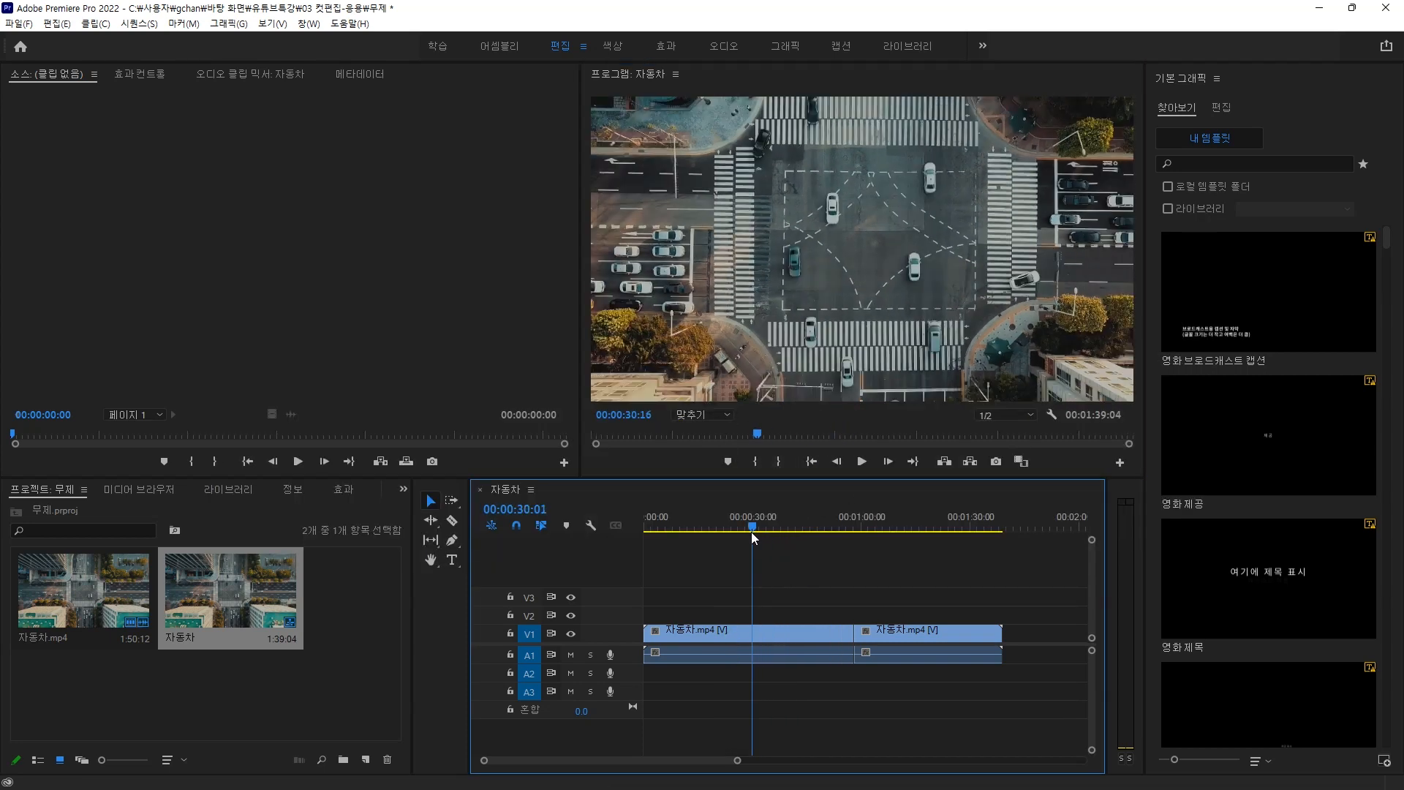
{"action": "left_click", "coordinate": [754, 467]}
{"action": "left_click_drag", "start_coordinate": [748, 522], "coordinate": [795, 526]}
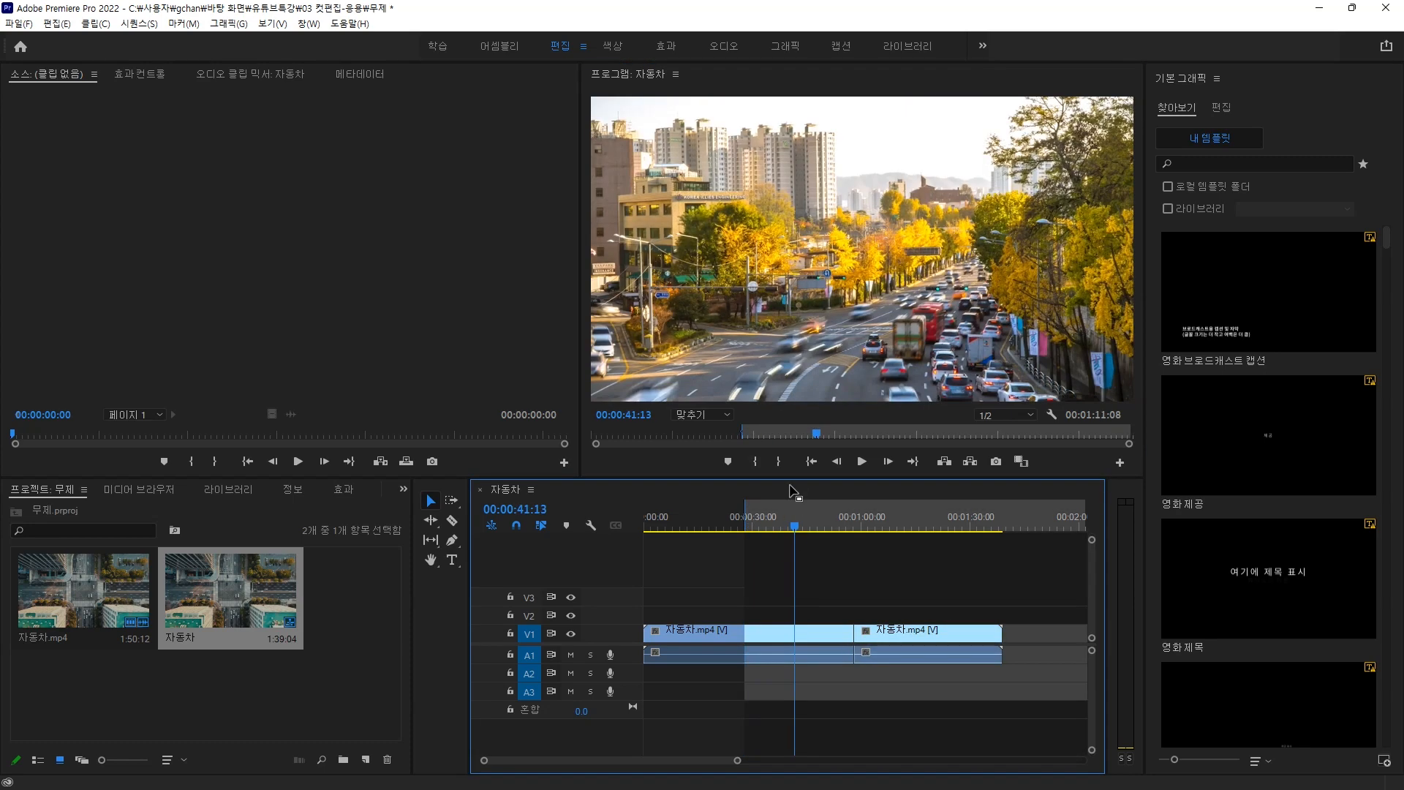
{"action": "left_click", "coordinate": [780, 463]}
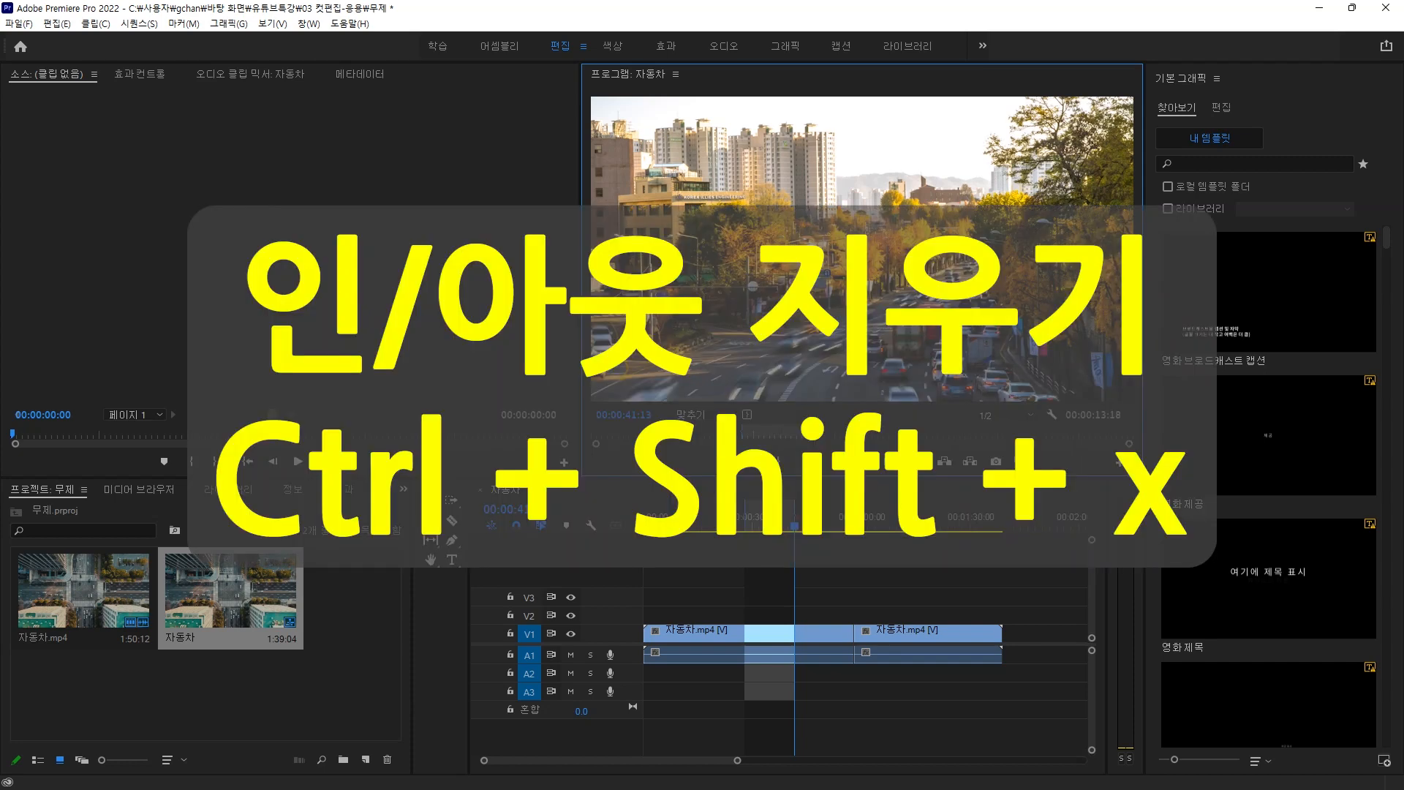
{"action": "key", "text": "ctrl+shift+x"}
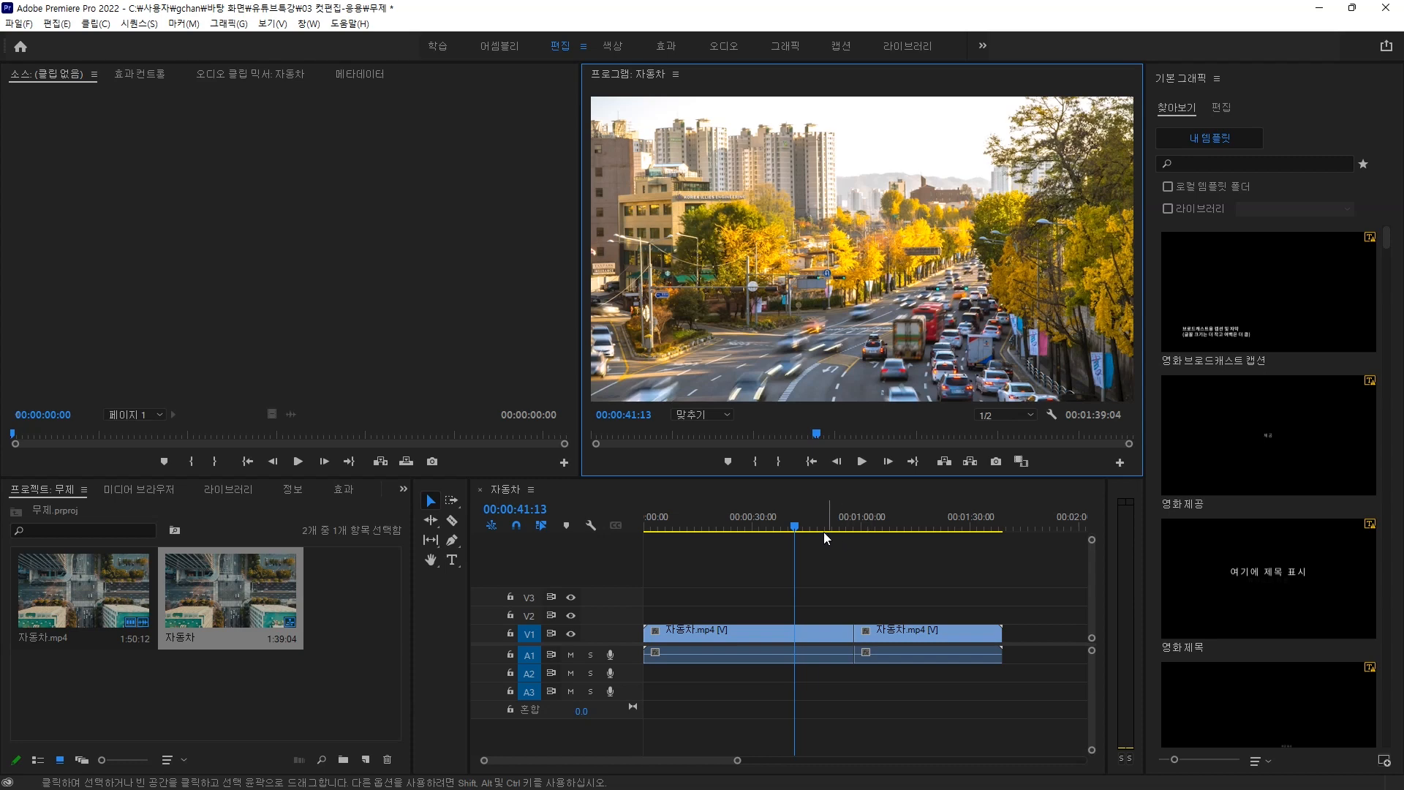
Mark an In point at 00:00:23:14 and an Out point at 00:00:45:09, and extract that range from the sequence.
{"action": "left_click_drag", "start_coordinate": [796, 528], "coordinate": [729, 555]}
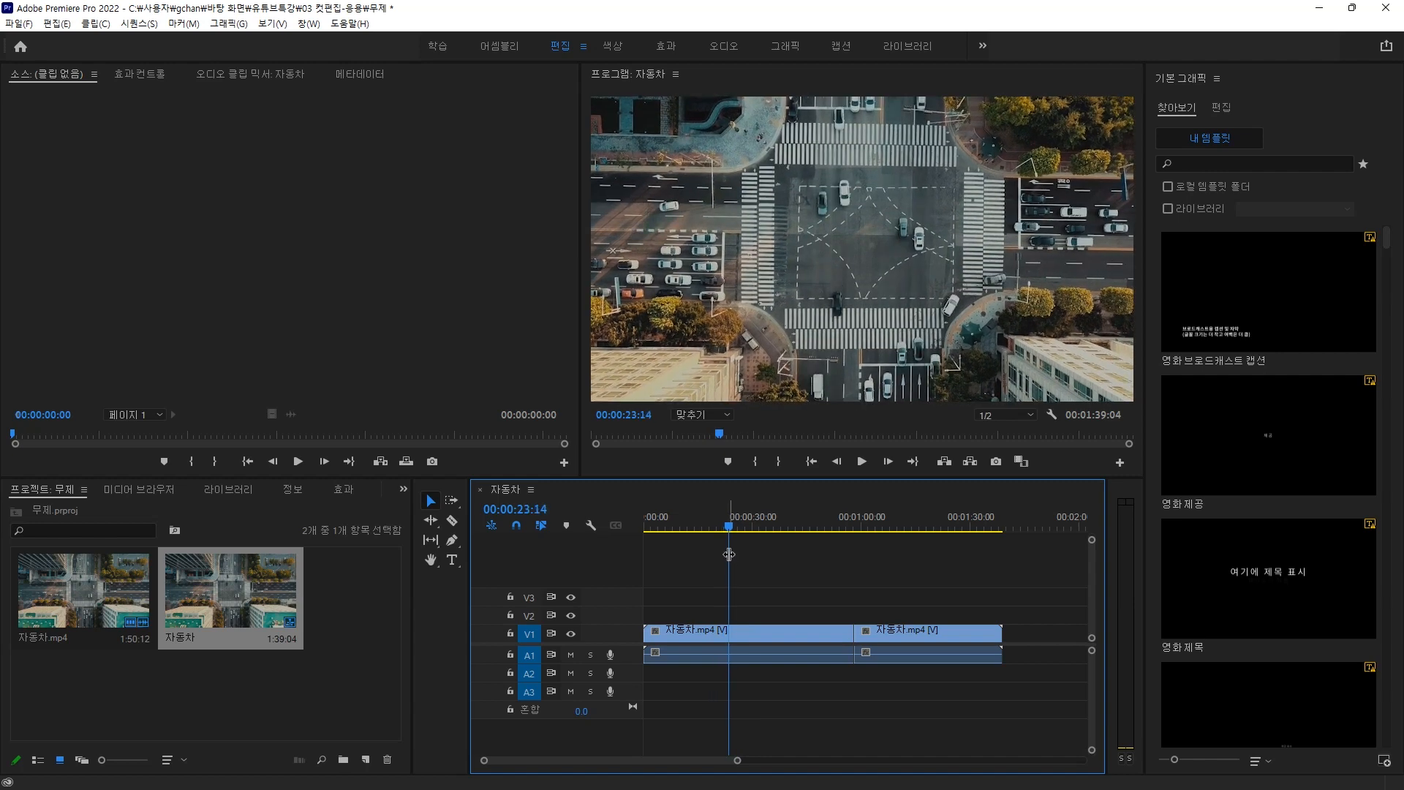
{"action": "key", "text": "i"}
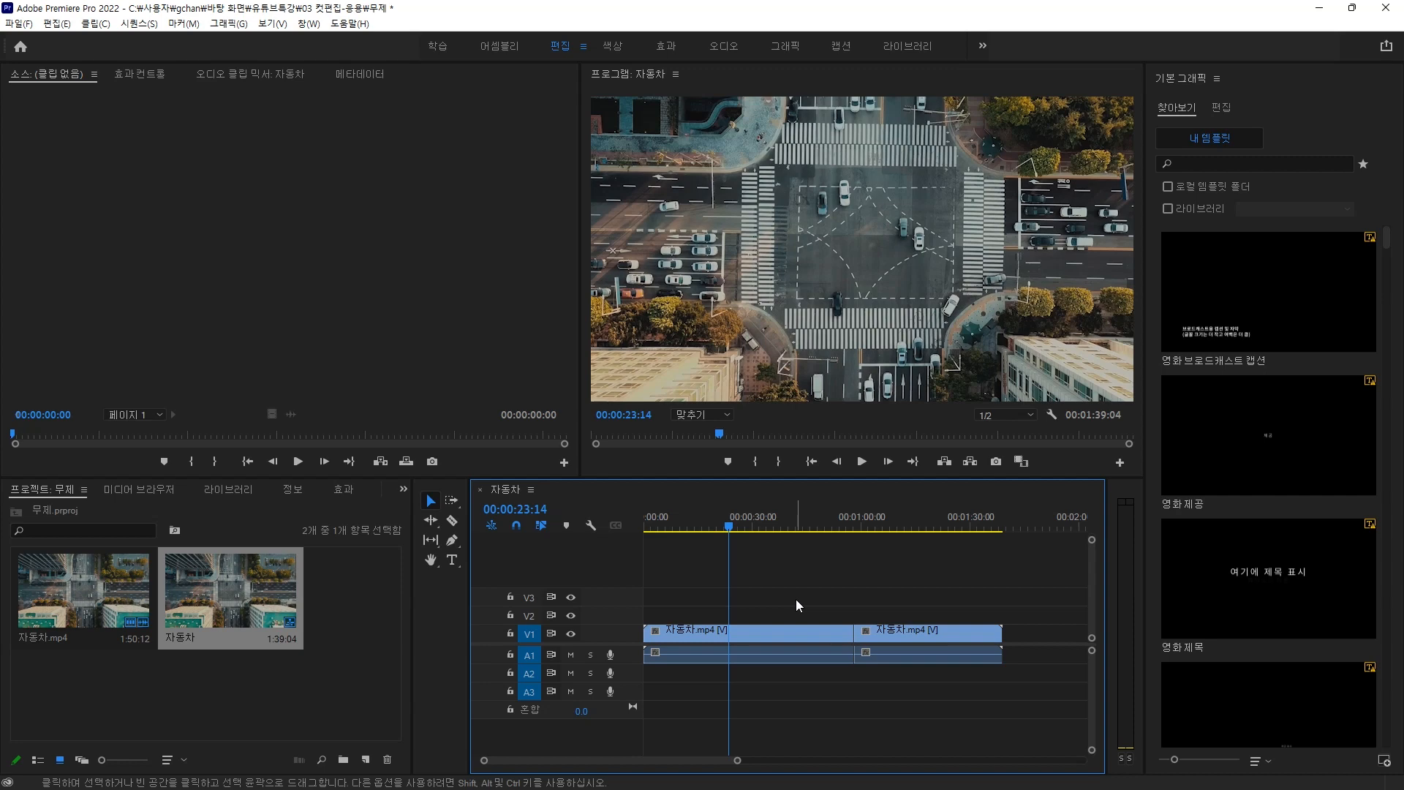
{"action": "key", "text": "i"}
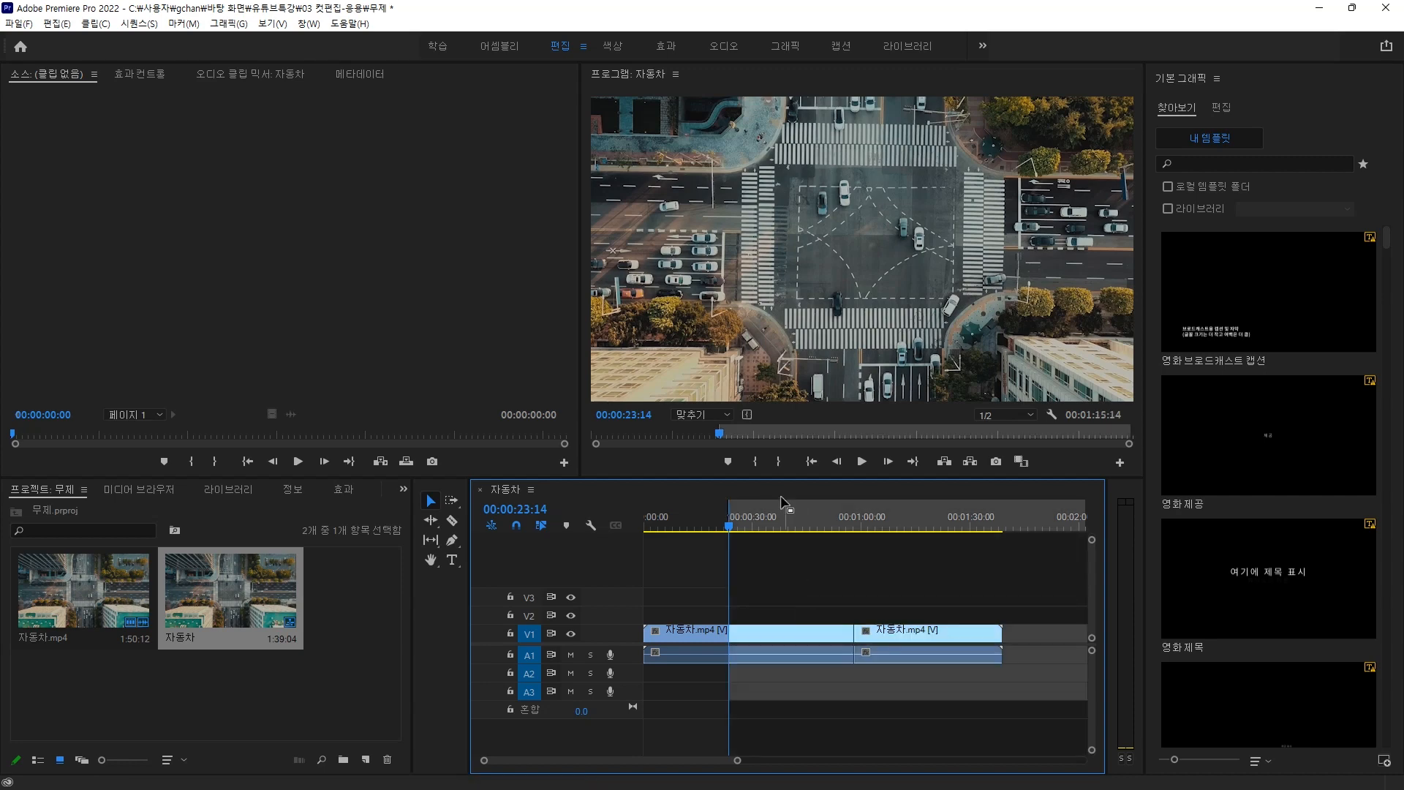
{"action": "left_click_drag", "start_coordinate": [731, 528], "coordinate": [810, 534]}
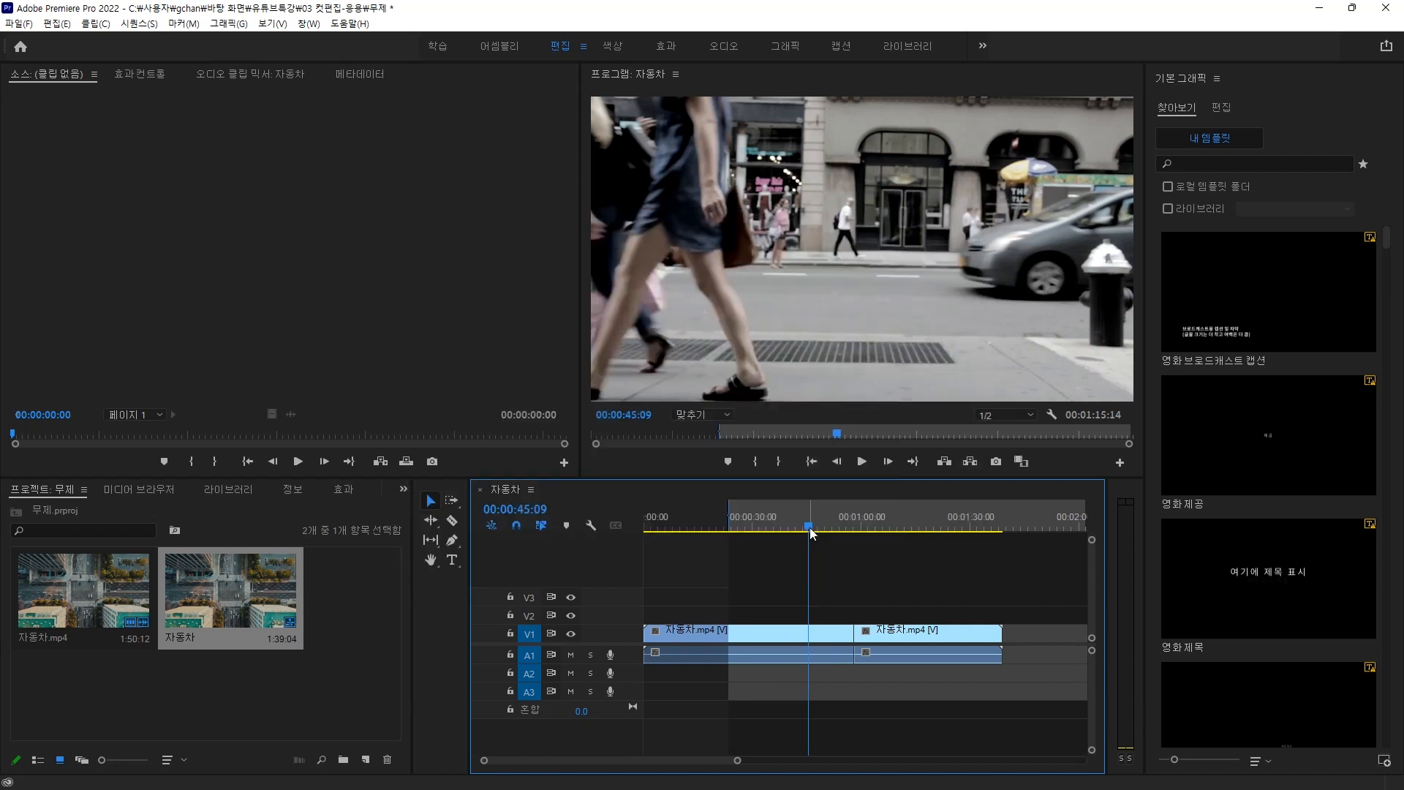
{"action": "key", "text": "o"}
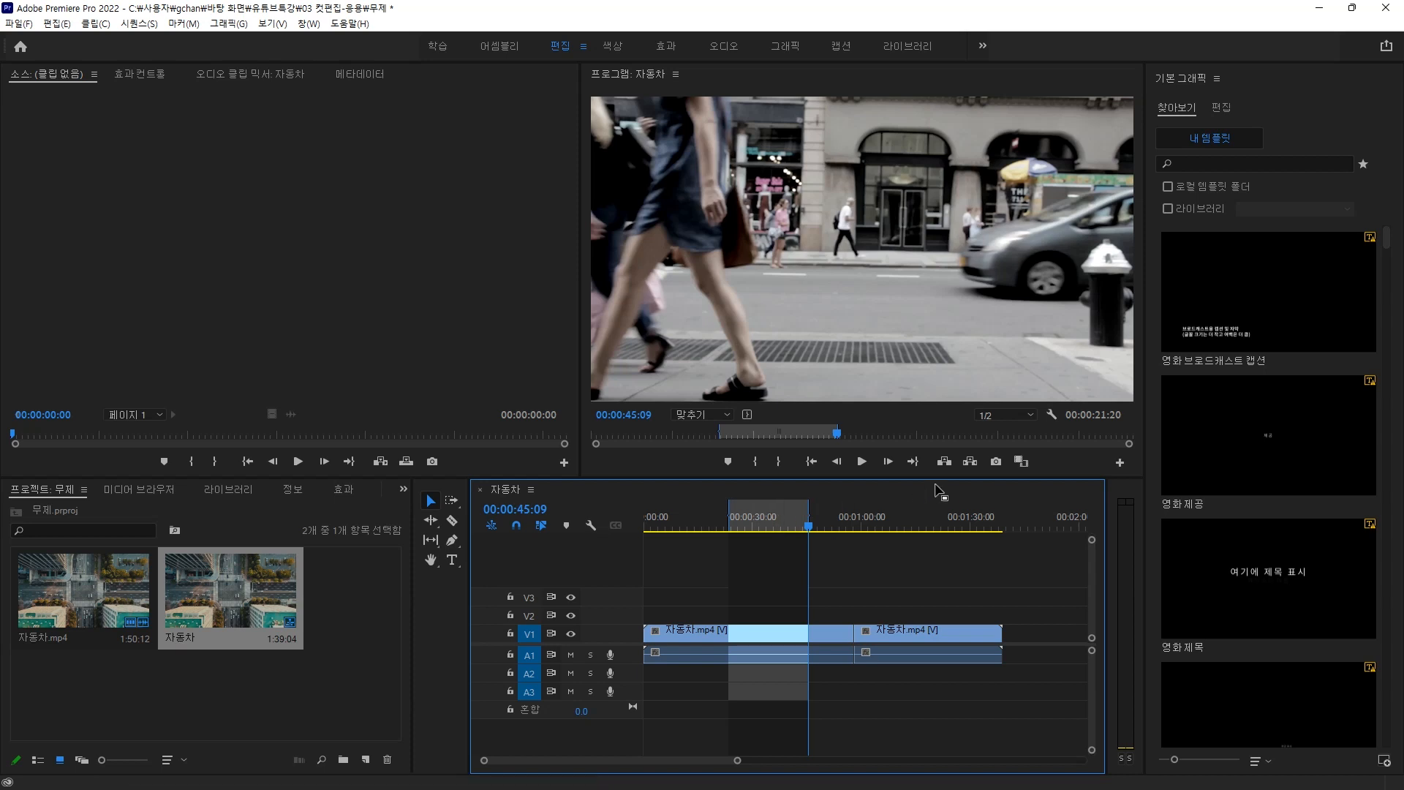
{"action": "left_click", "coordinate": [970, 462]}
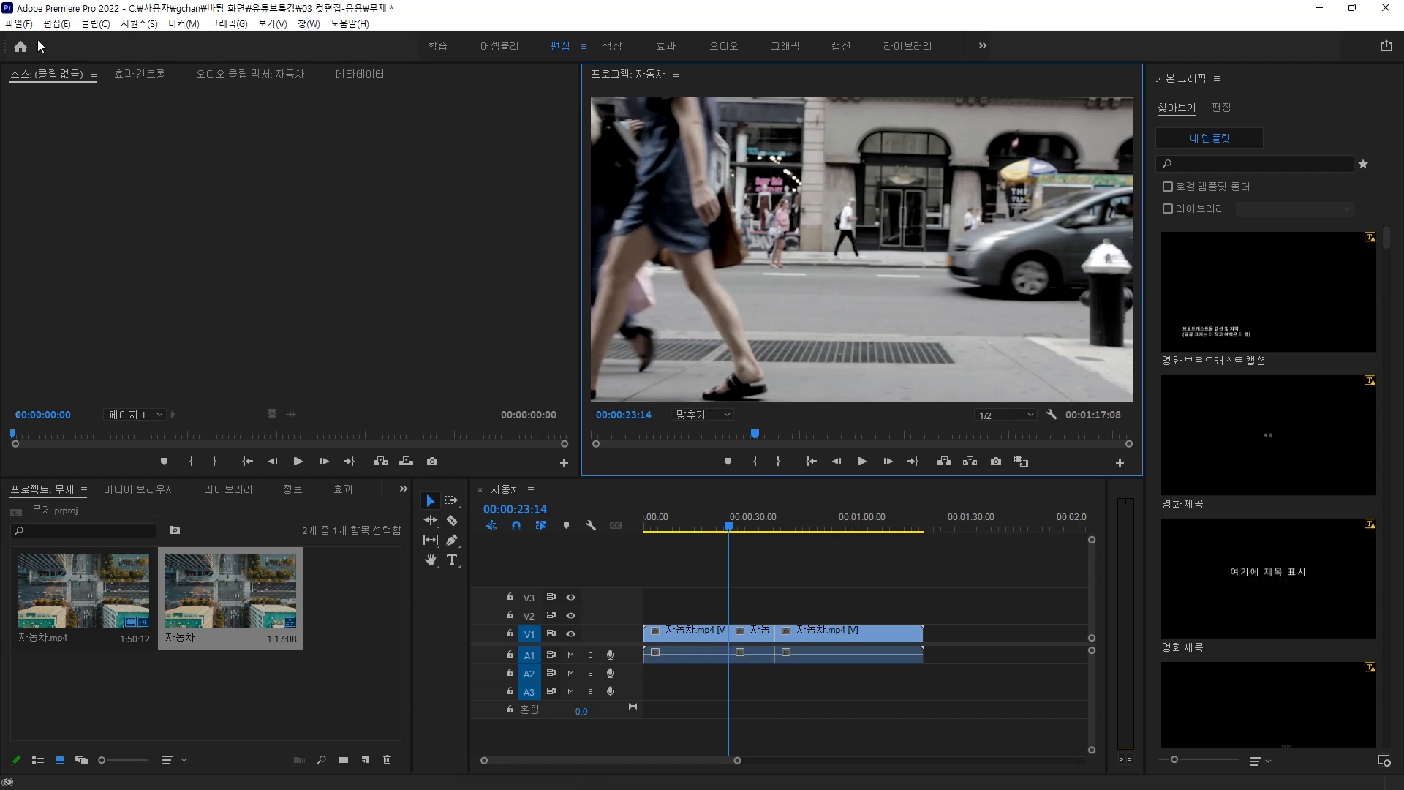
Close all projects without saving and create a new project named 무제 in the same folder, replacing the existing file.
{"action": "left_click", "coordinate": [20, 25]}
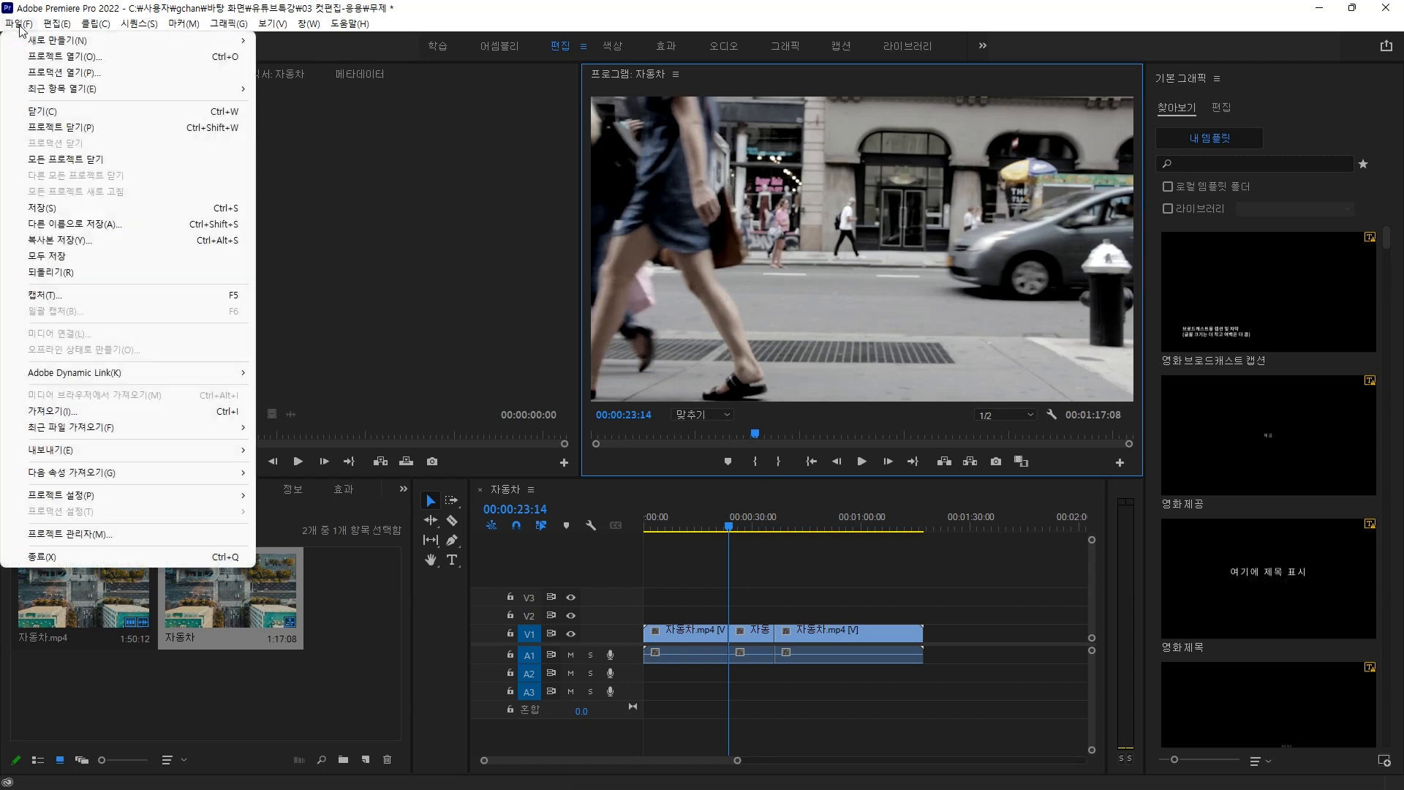
{"action": "left_click", "coordinate": [88, 161]}
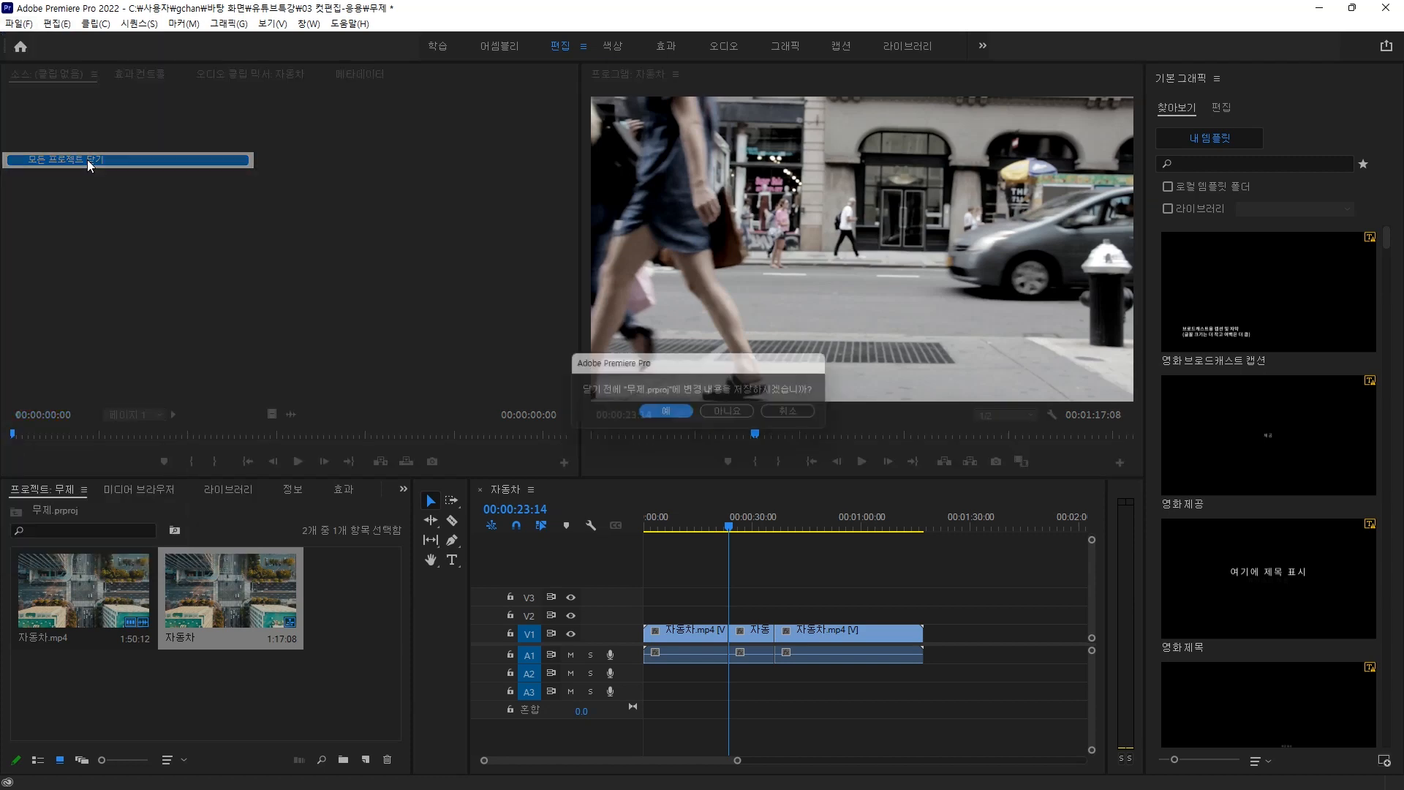
{"action": "left_click", "coordinate": [728, 414]}
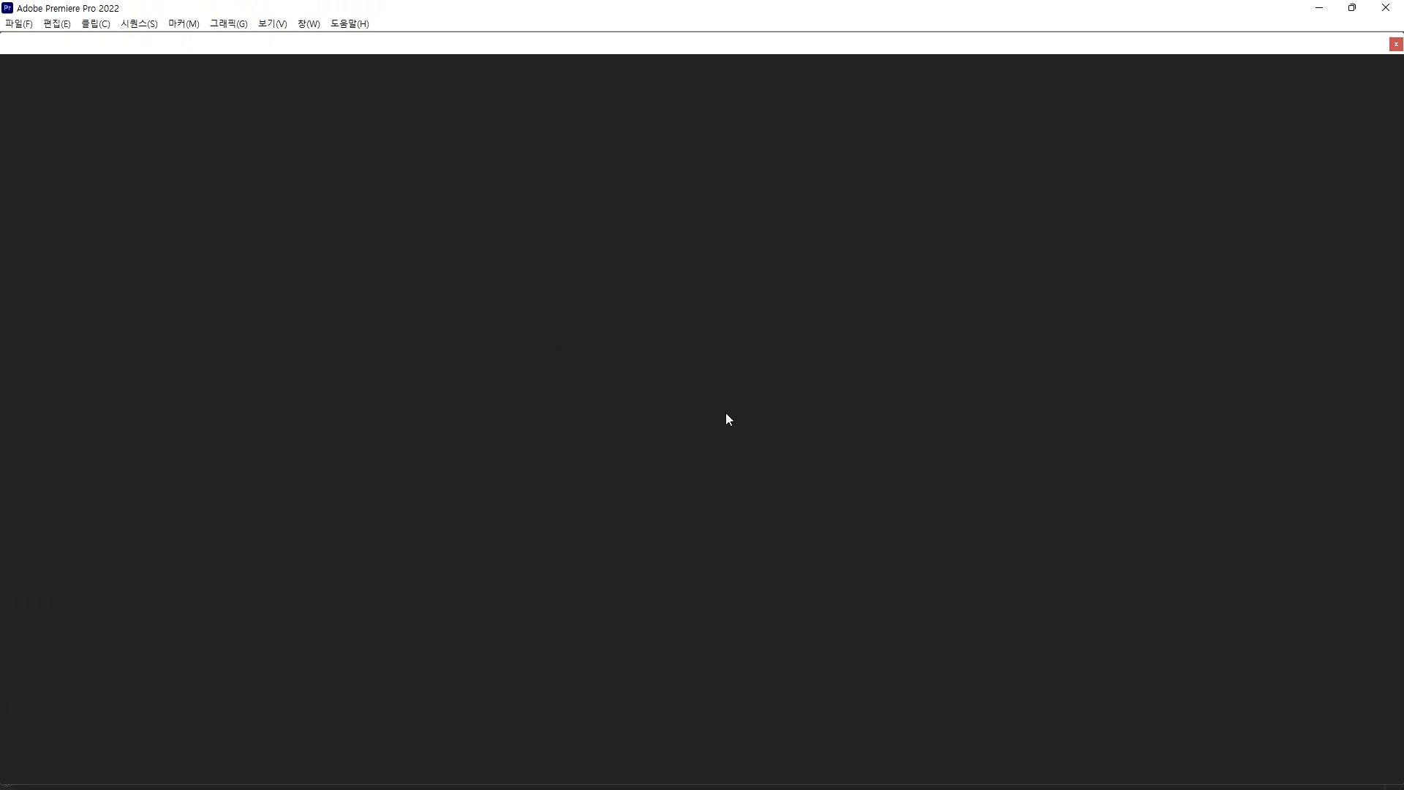
{"action": "left_click", "coordinate": [74, 196]}
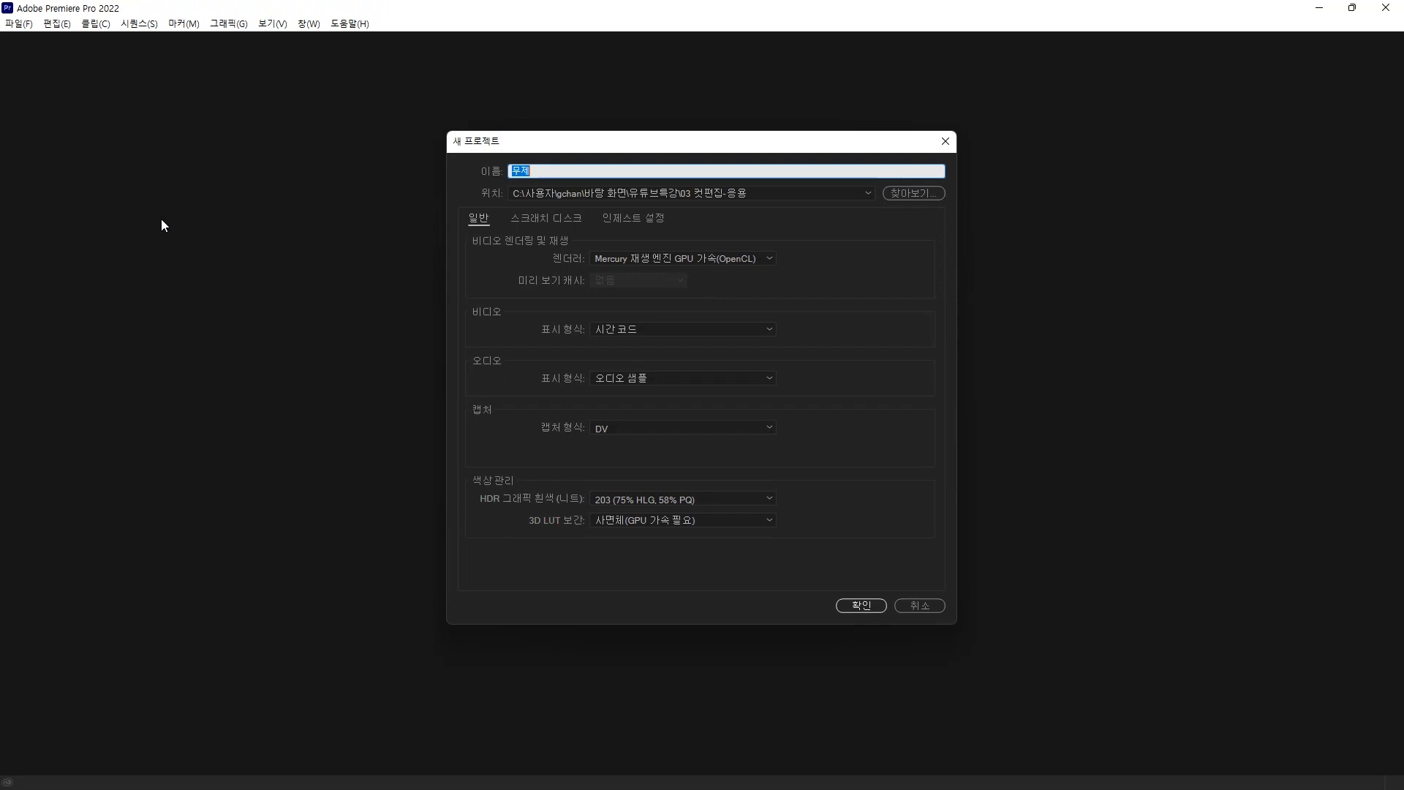
{"action": "left_click", "coordinate": [864, 605]}
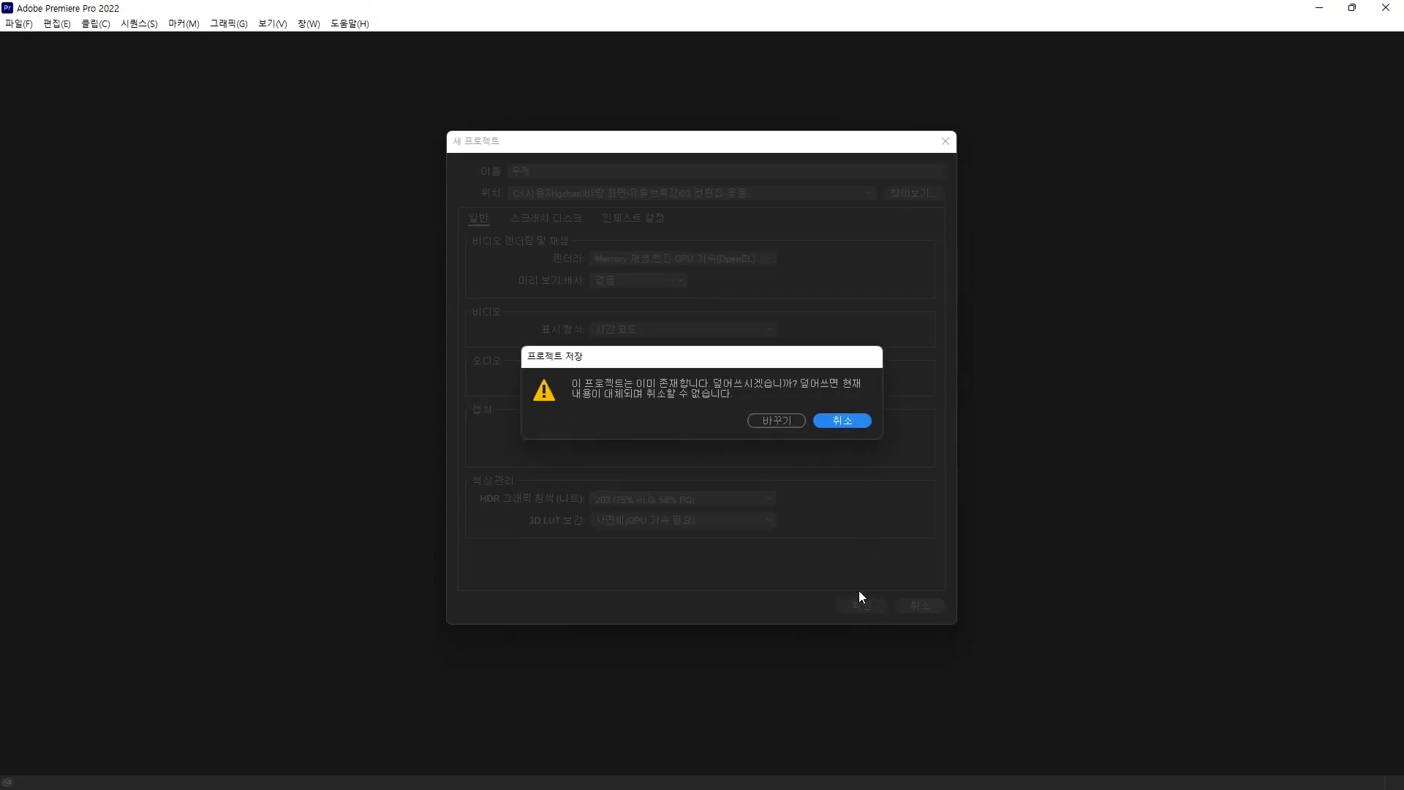
{"action": "left_click", "coordinate": [786, 425]}
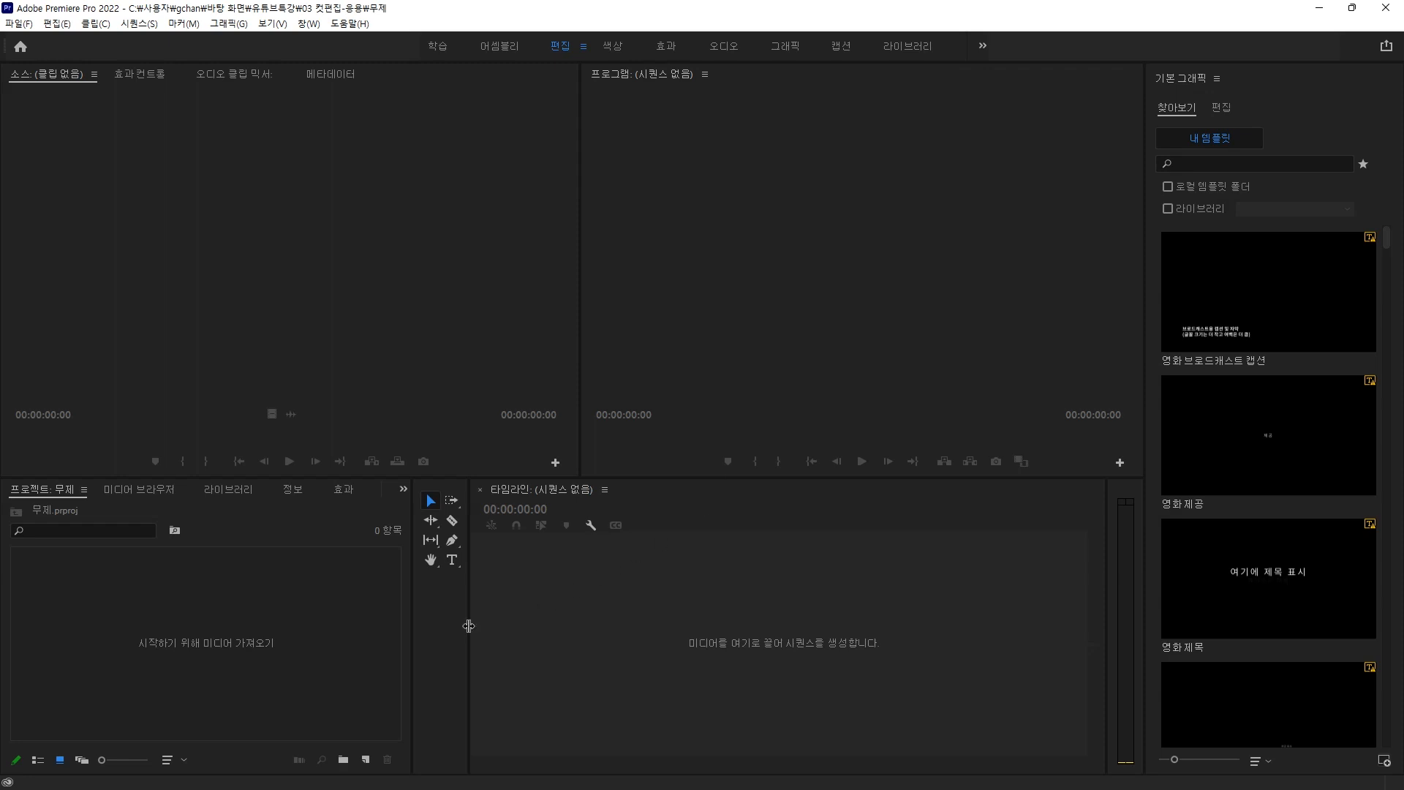
Import the 자동차 video, create a sequence from it, and fit the whole sequence in the timeline.
{"action": "double_click", "coordinate": [256, 611]}
{"action": "left_click", "coordinate": [255, 167]}
{"action": "left_click", "coordinate": [506, 573]}
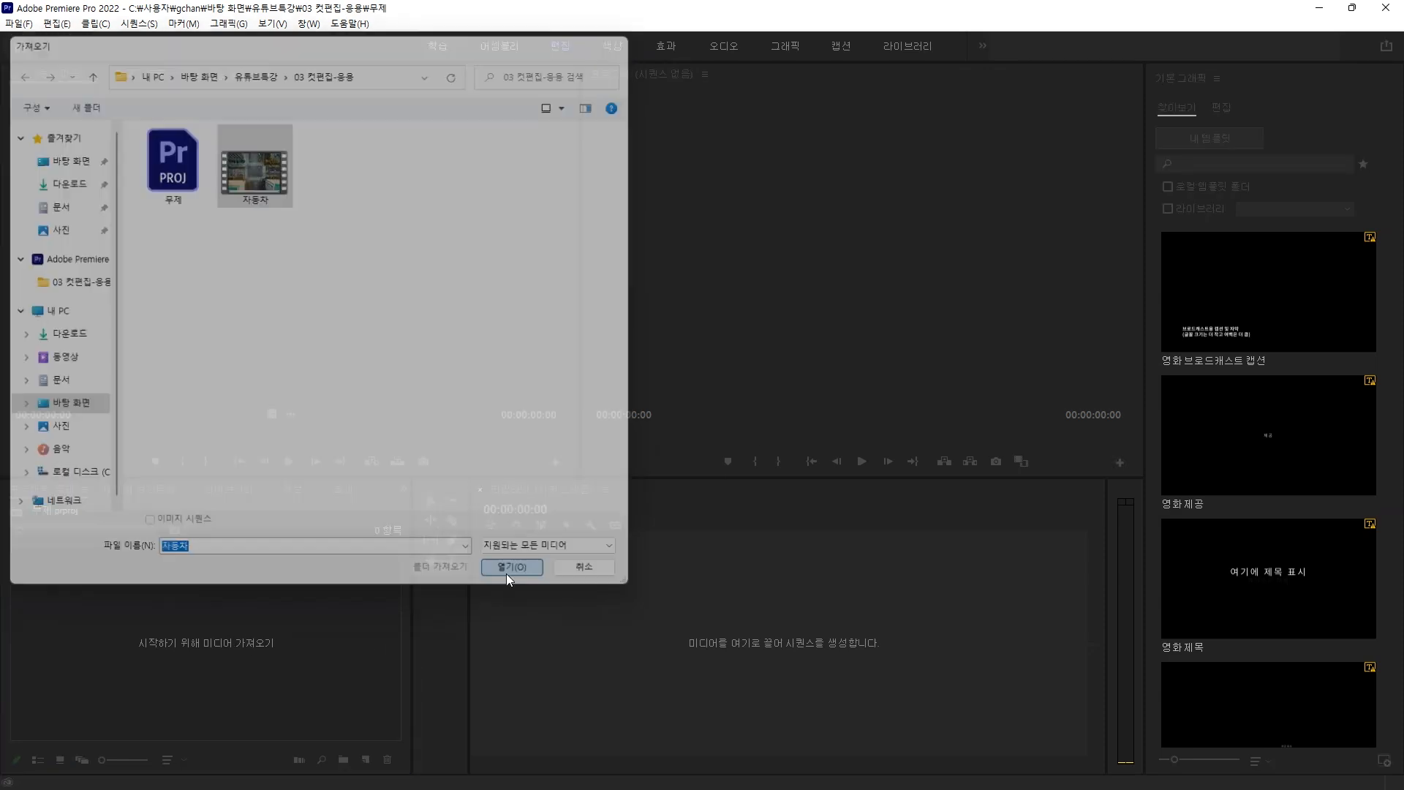
{"action": "left_click_drag", "start_coordinate": [117, 594], "coordinate": [607, 648]}
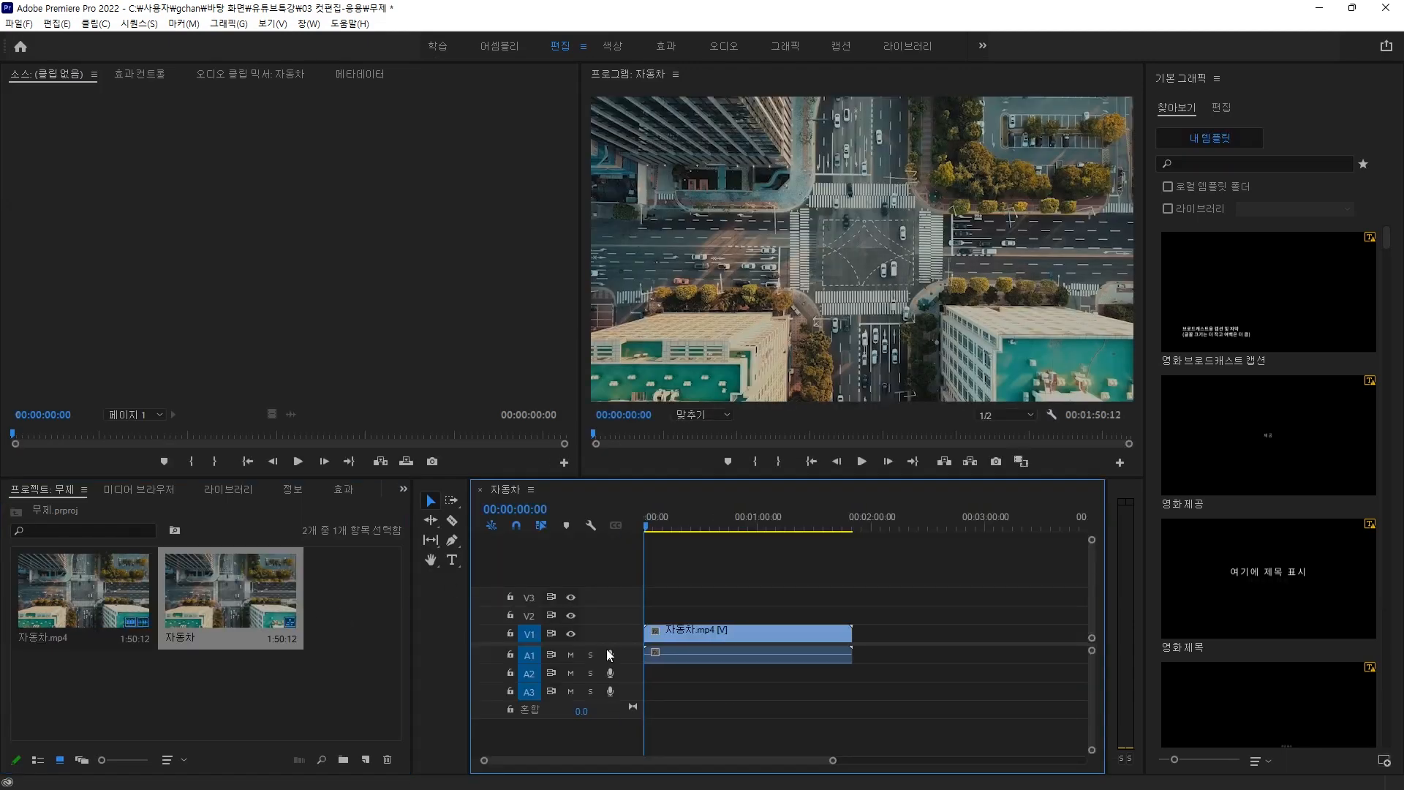
{"action": "key", "text": "backslash"}
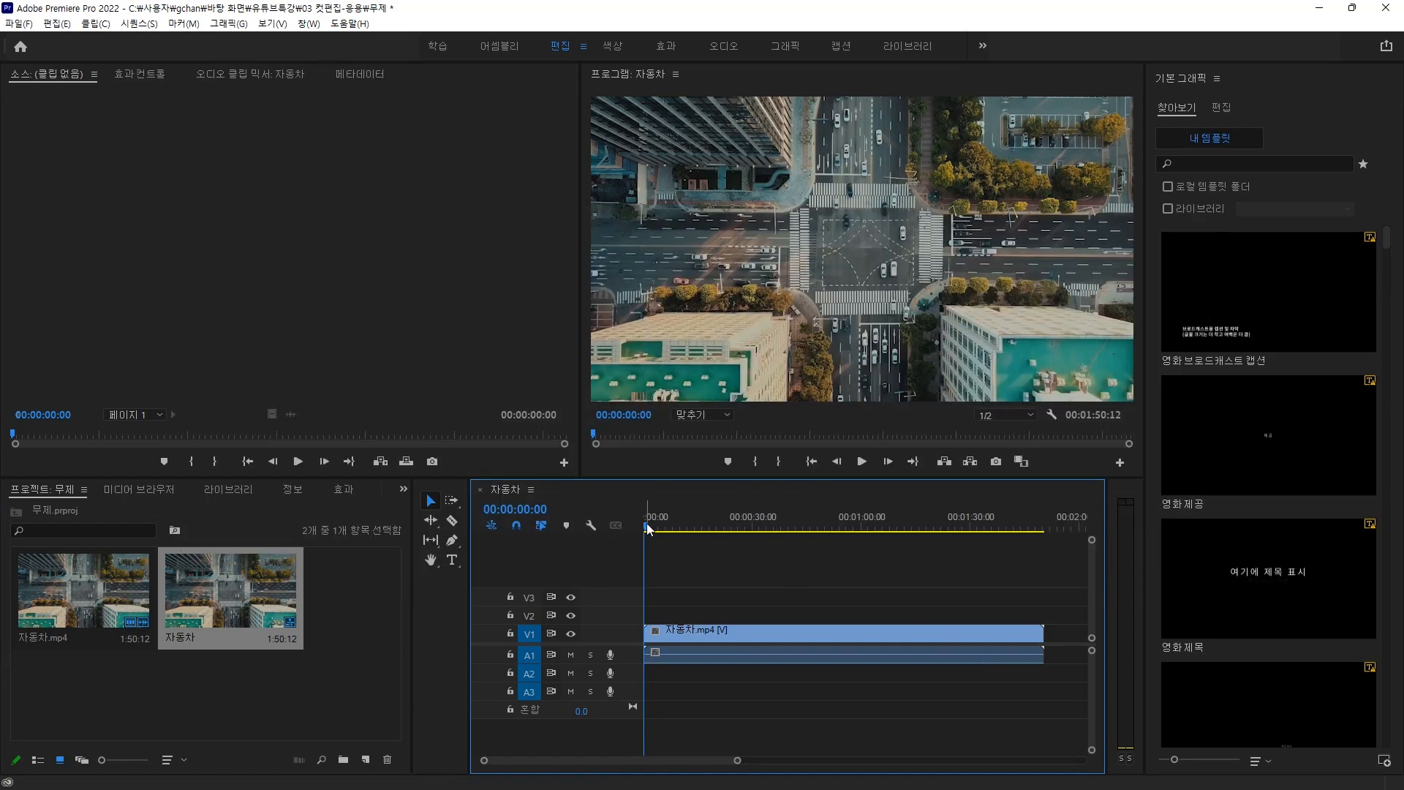
Mark an In point at 00:00:58:16 and an Out point at 00:01:09:18 in the sequence.
{"action": "left_click_drag", "start_coordinate": [648, 528], "coordinate": [865, 559]}
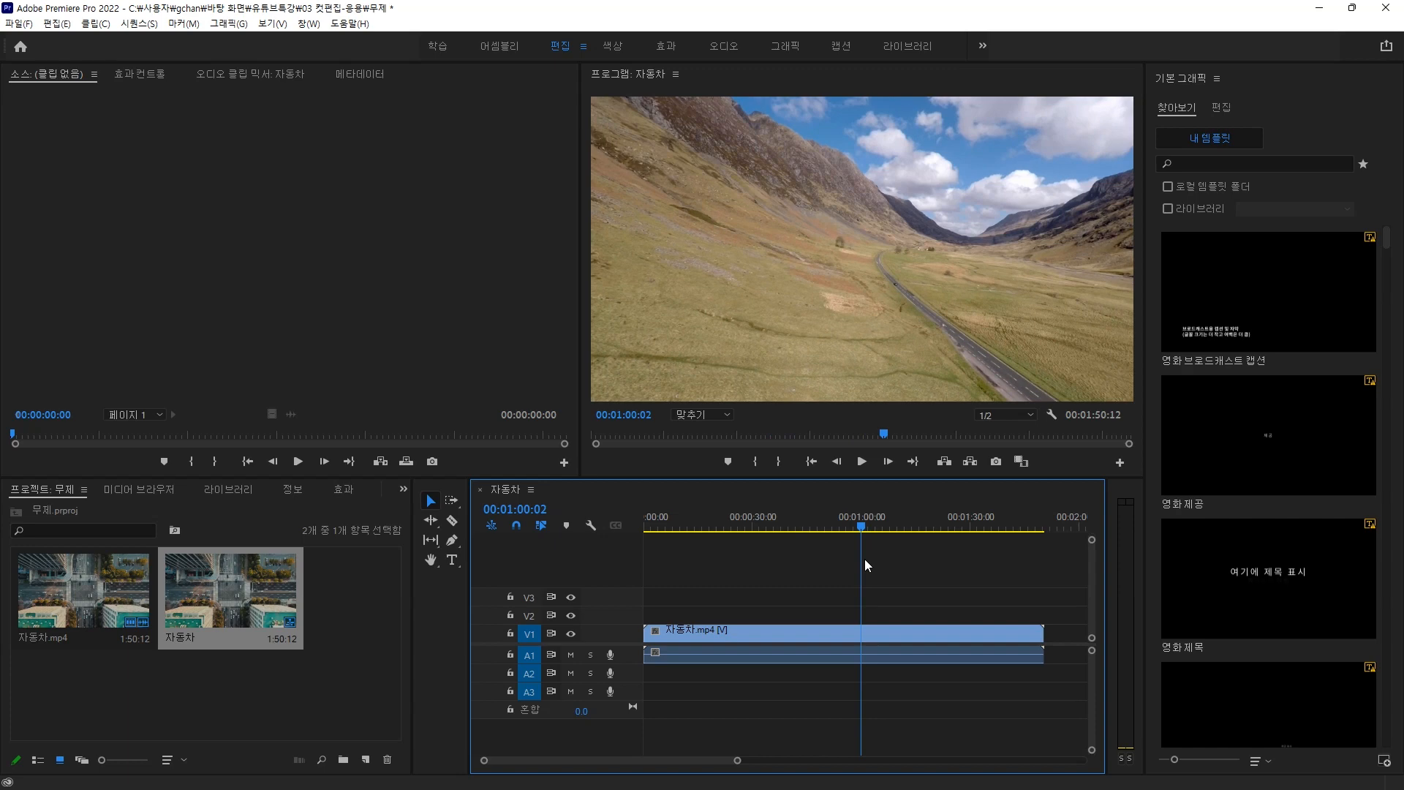
{"action": "left_click_drag", "start_coordinate": [864, 559], "coordinate": [858, 559]}
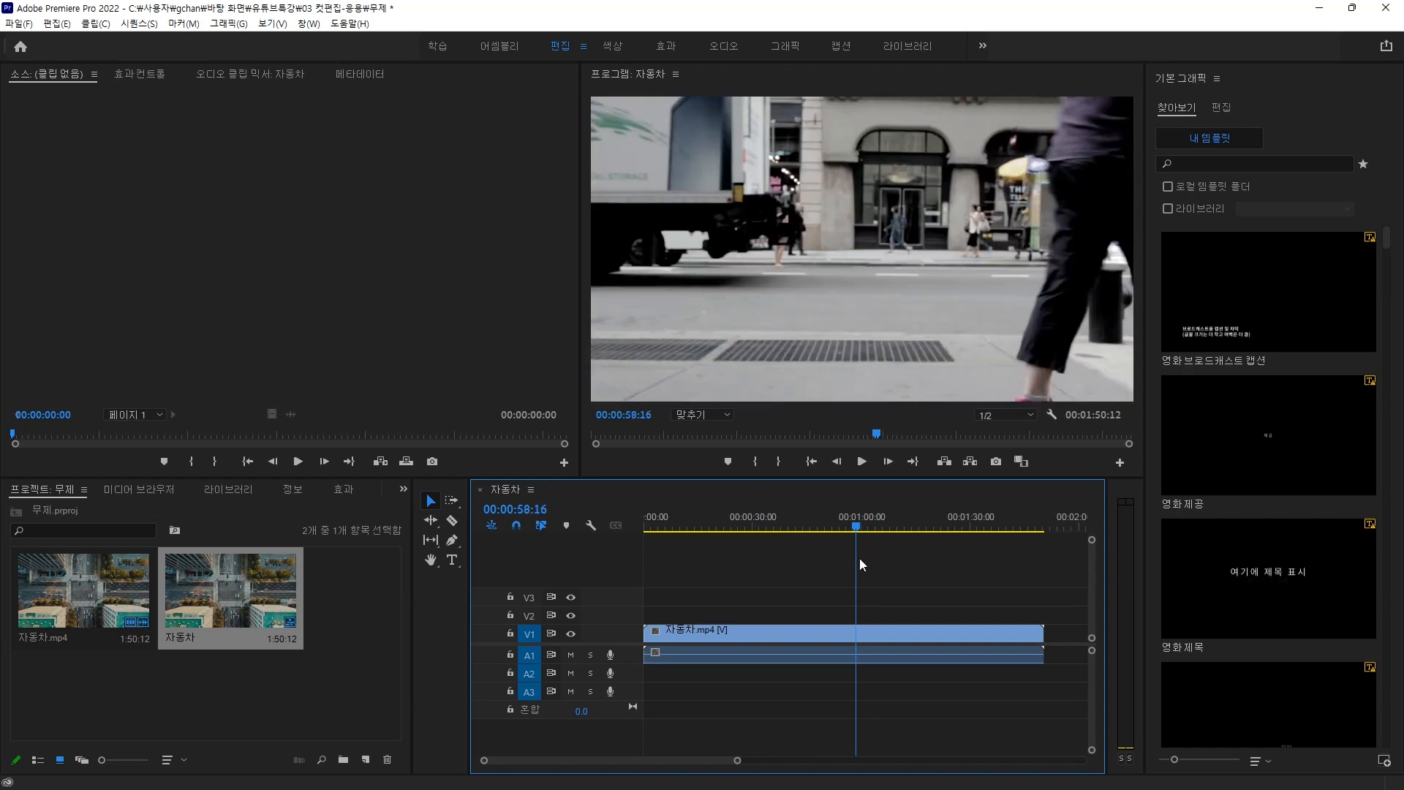
{"action": "key", "text": "i"}
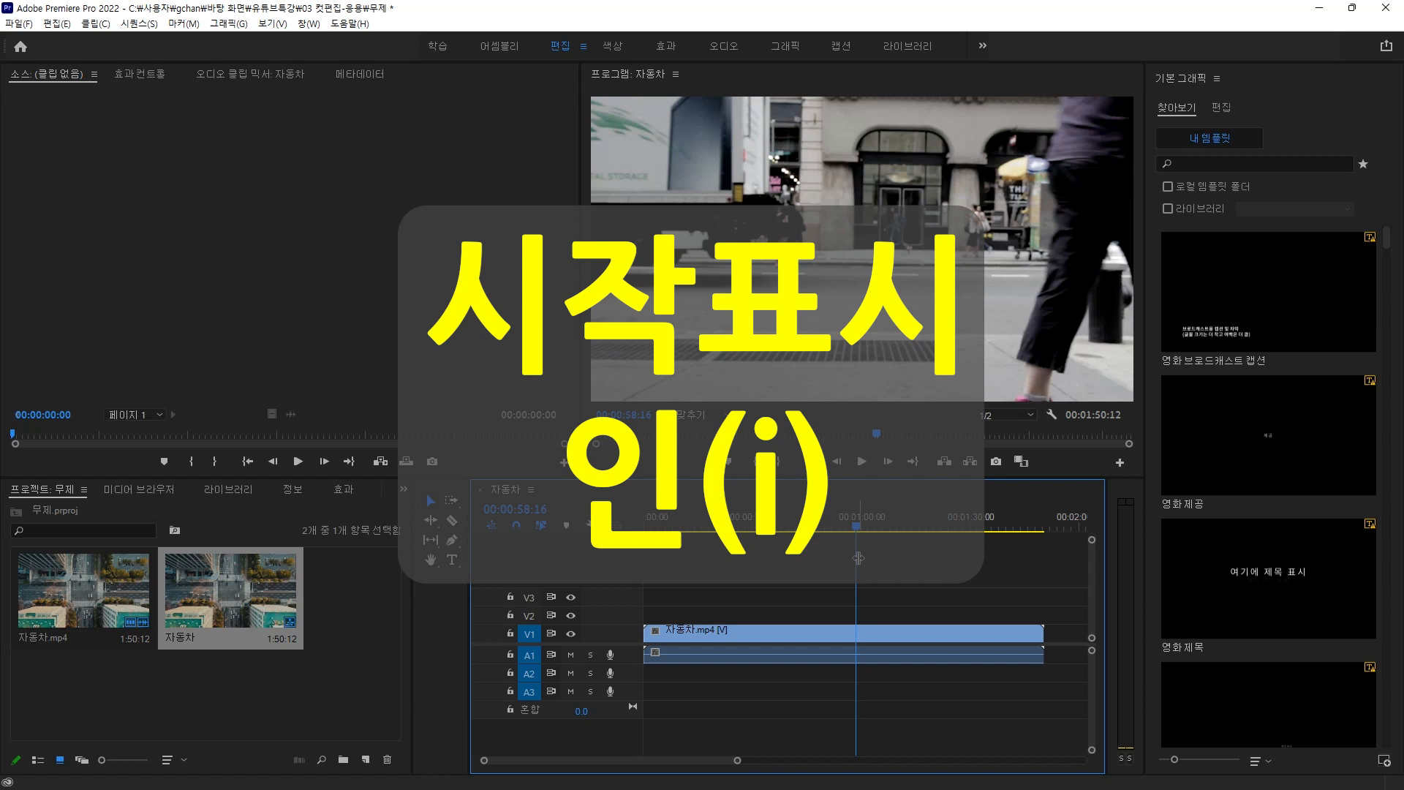
{"action": "key", "text": "i"}
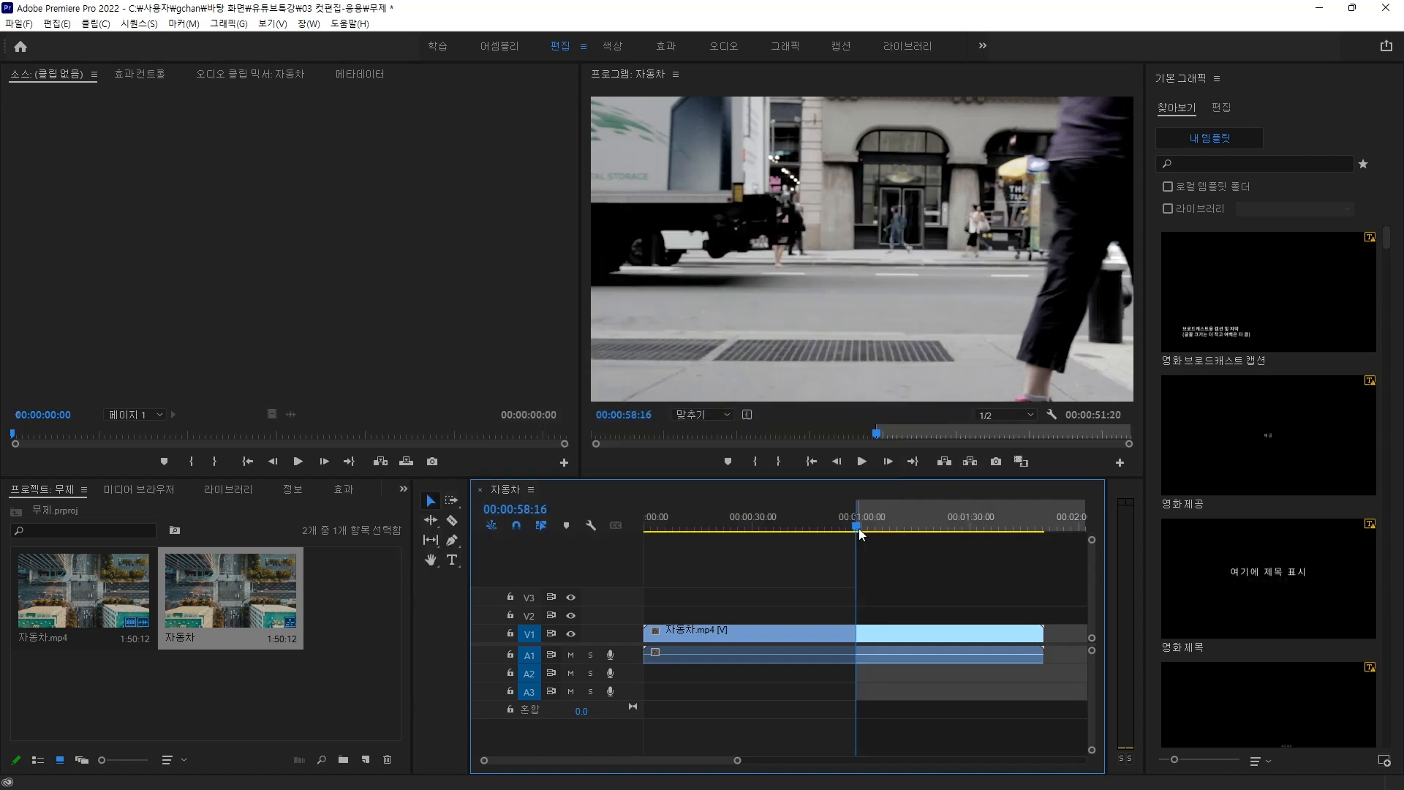
{"action": "left_click_drag", "start_coordinate": [860, 528], "coordinate": [900, 533]}
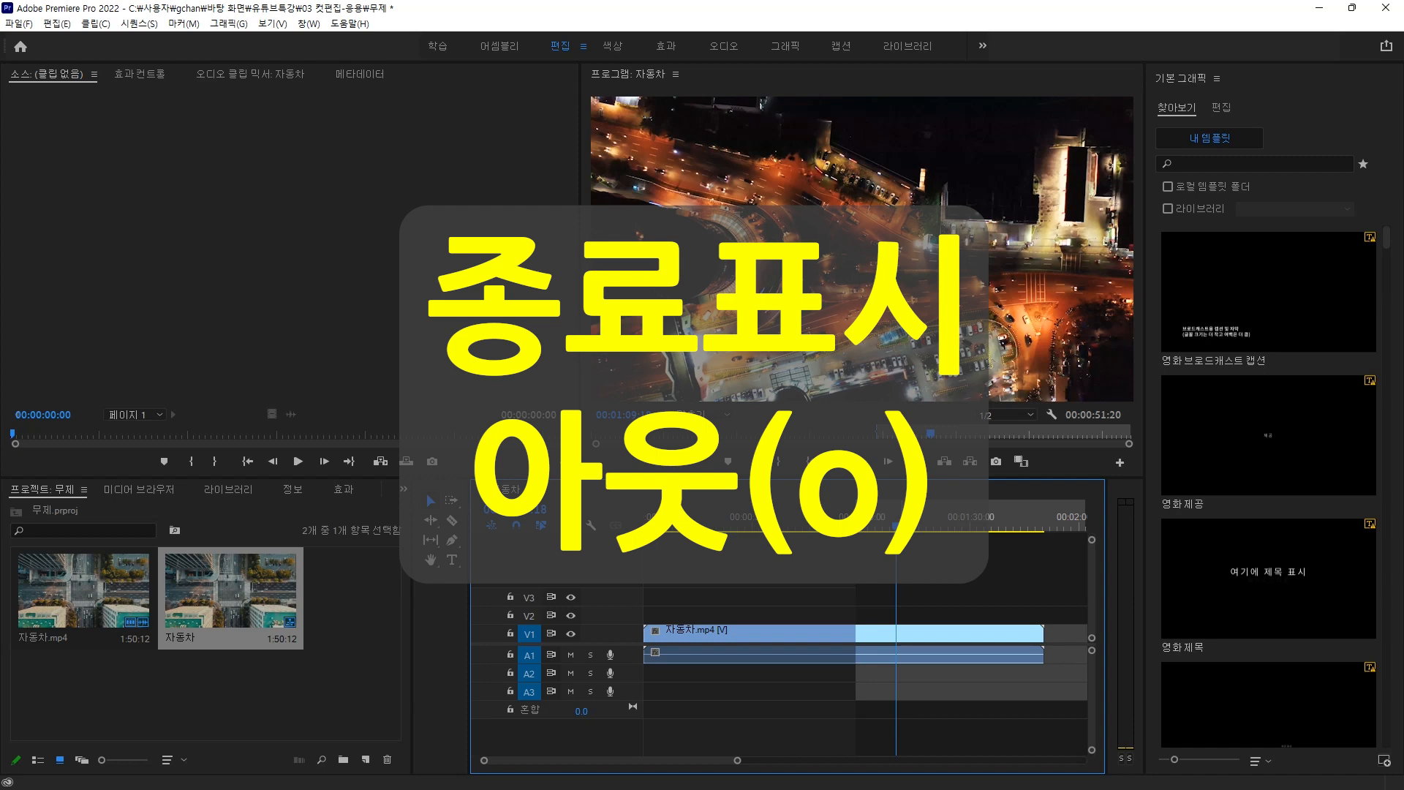
{"action": "key", "text": "o"}
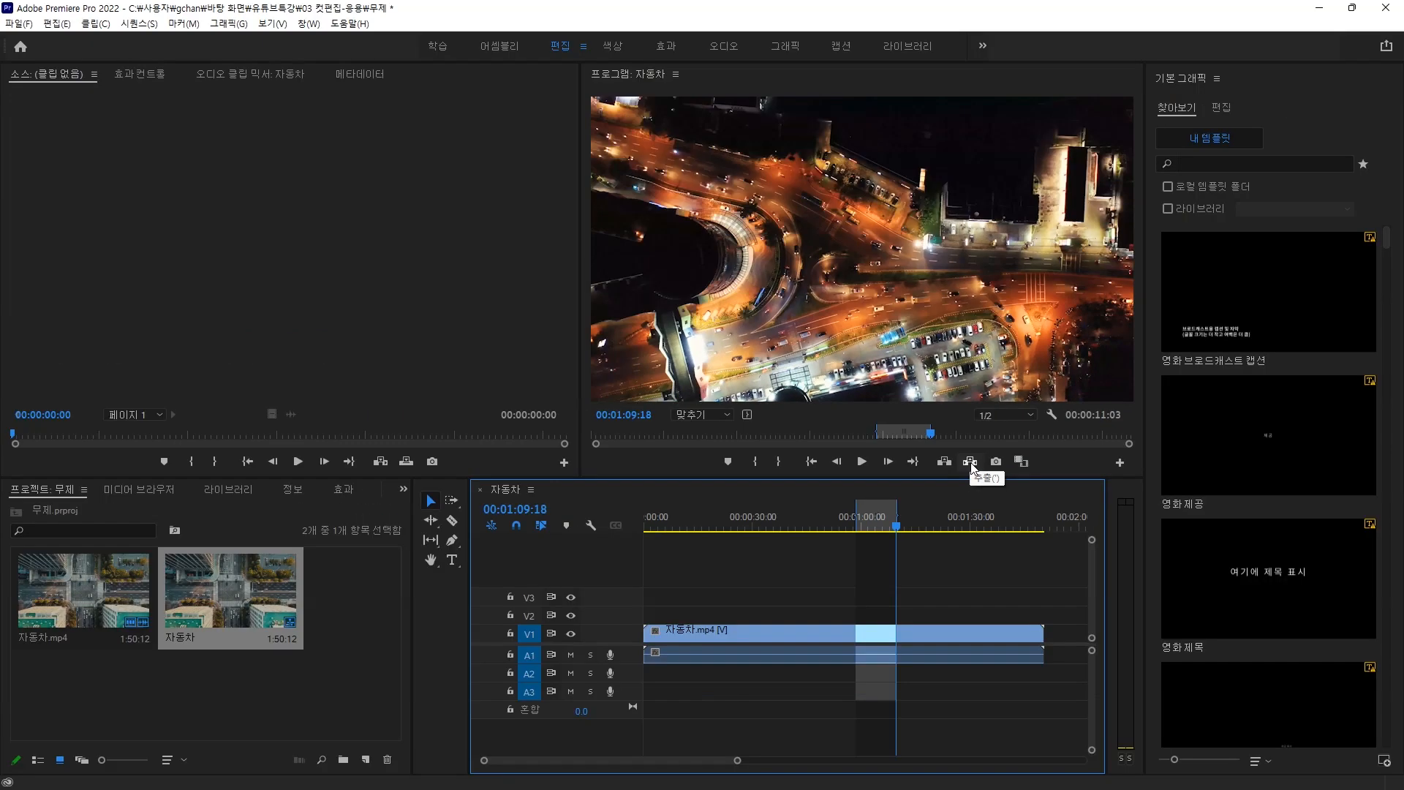
Extract the marked range, undo the extraction, and extract the same range again.
{"action": "left_click", "coordinate": [971, 464]}
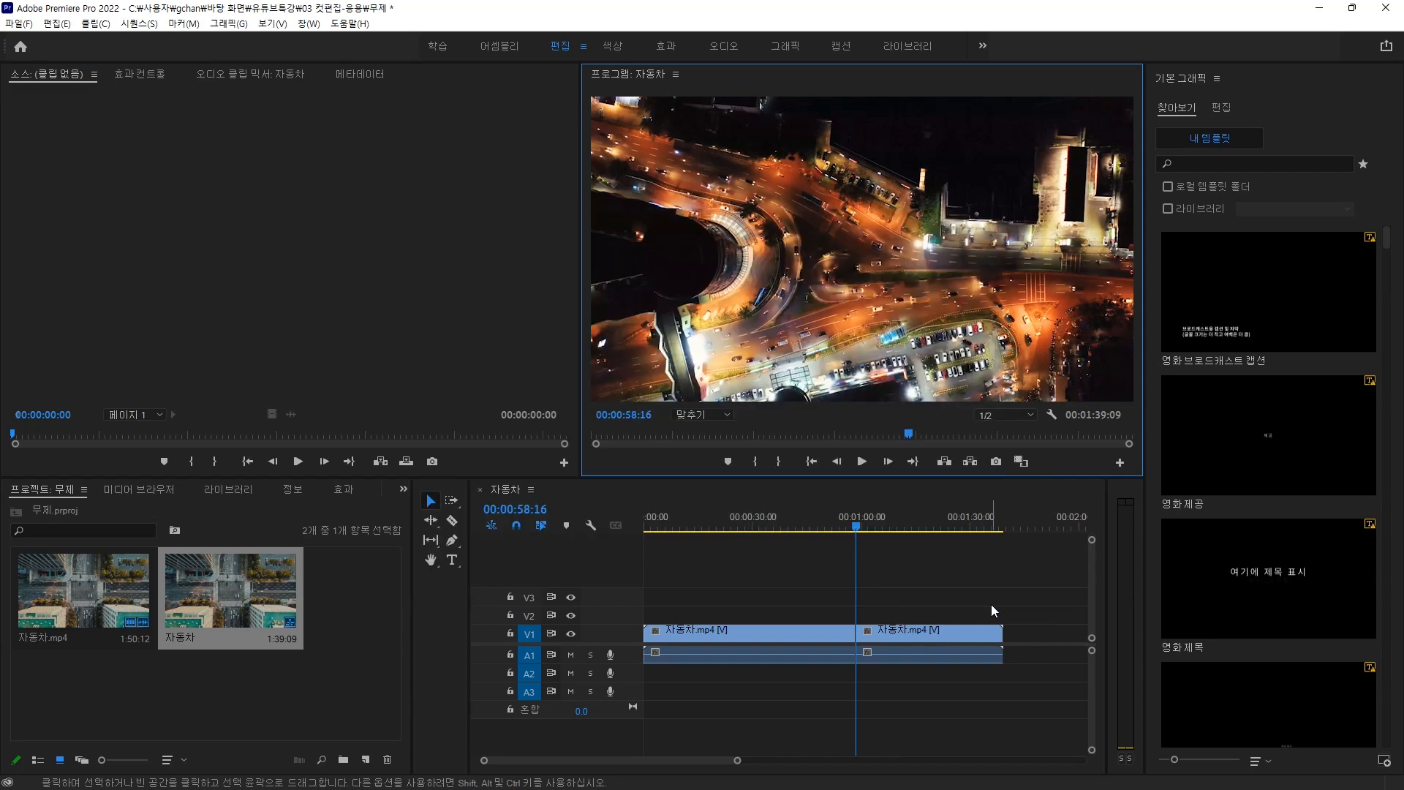
{"action": "key", "text": "ctrl+z"}
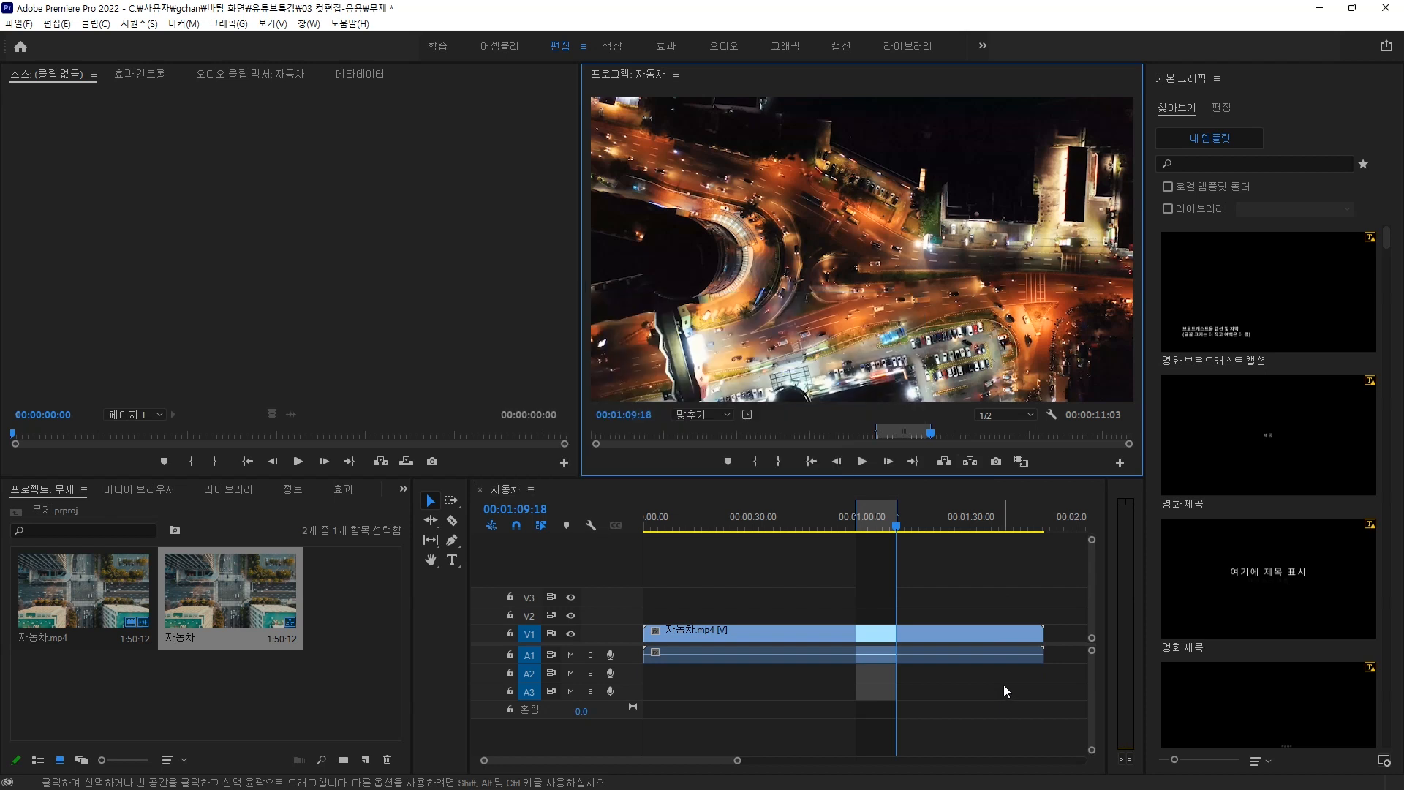
{"action": "key", "text": "apostrophe"}
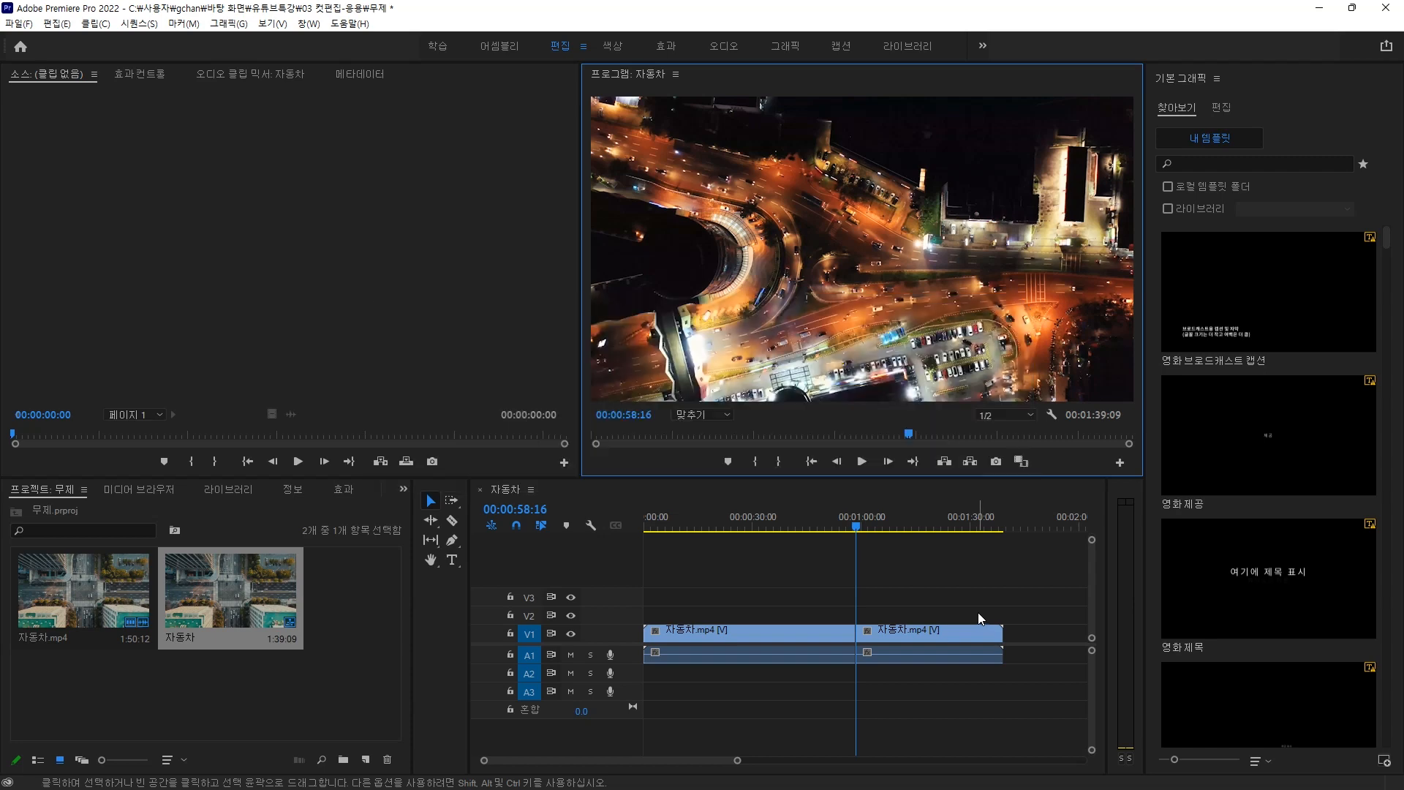
Mark a range from 00:00:43:08 to 00:00:59:02 and extract it from the sequence.
{"action": "left_click_drag", "start_coordinate": [857, 524], "coordinate": [801, 531]}
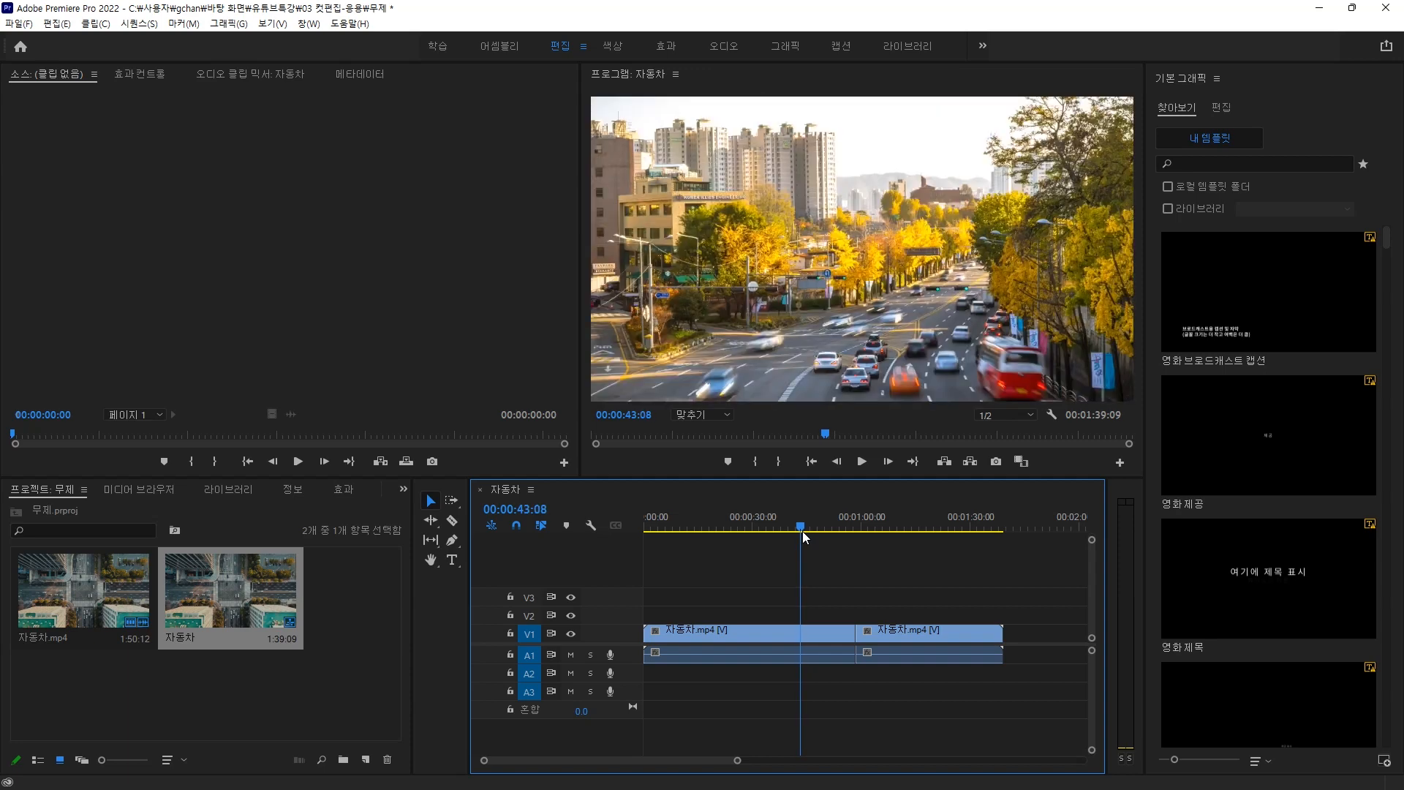
{"action": "key", "text": "i"}
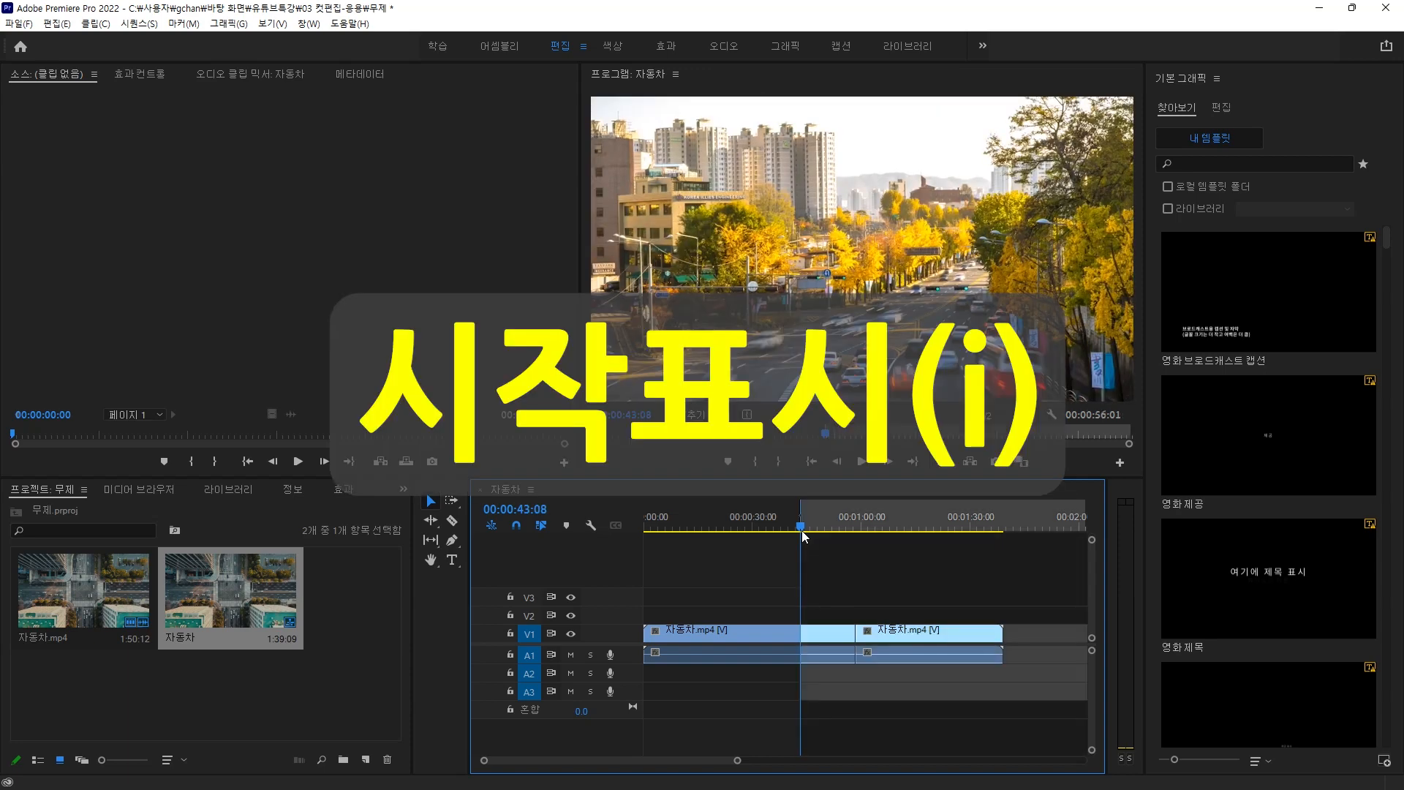
{"action": "left_click_drag", "start_coordinate": [803, 533], "coordinate": [858, 529]}
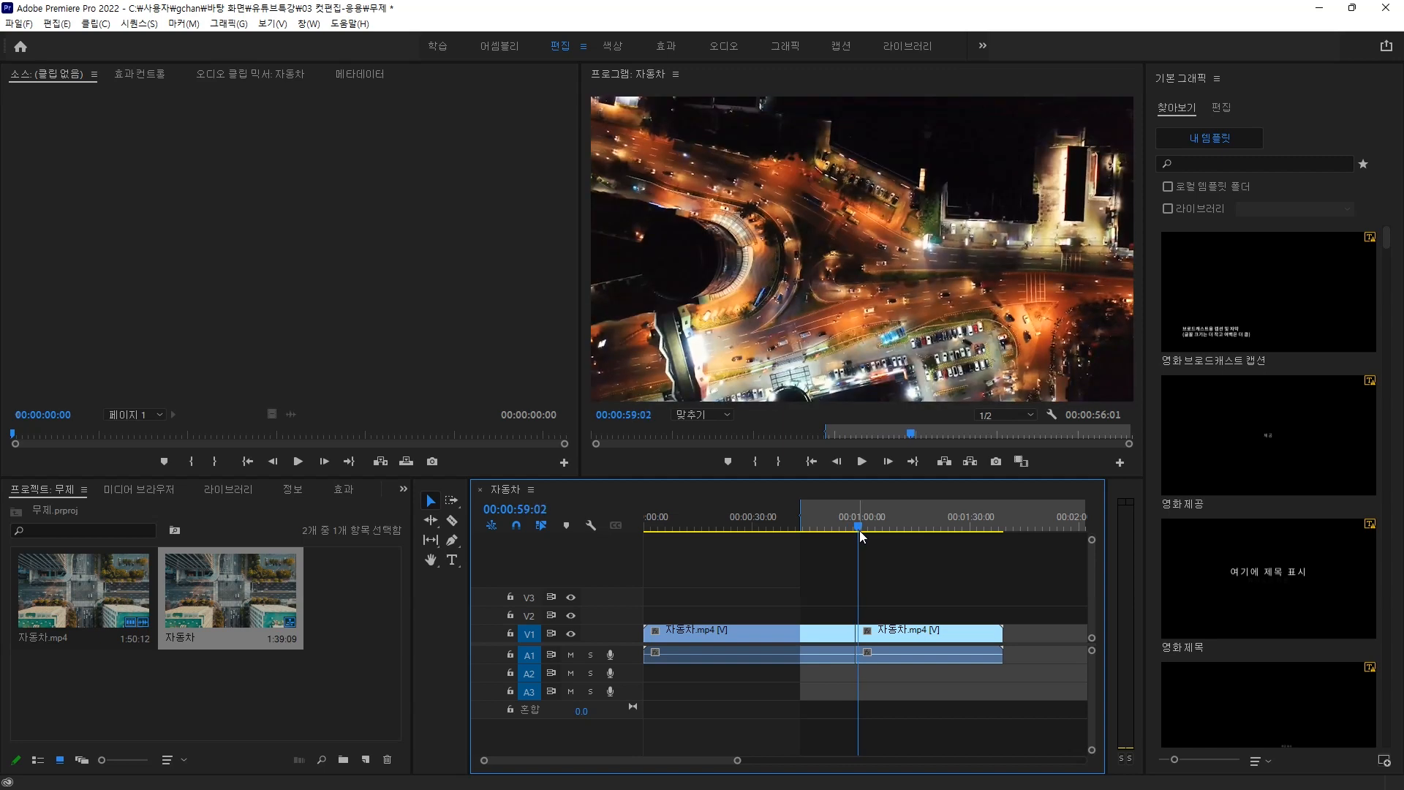
{"action": "key", "text": "o"}
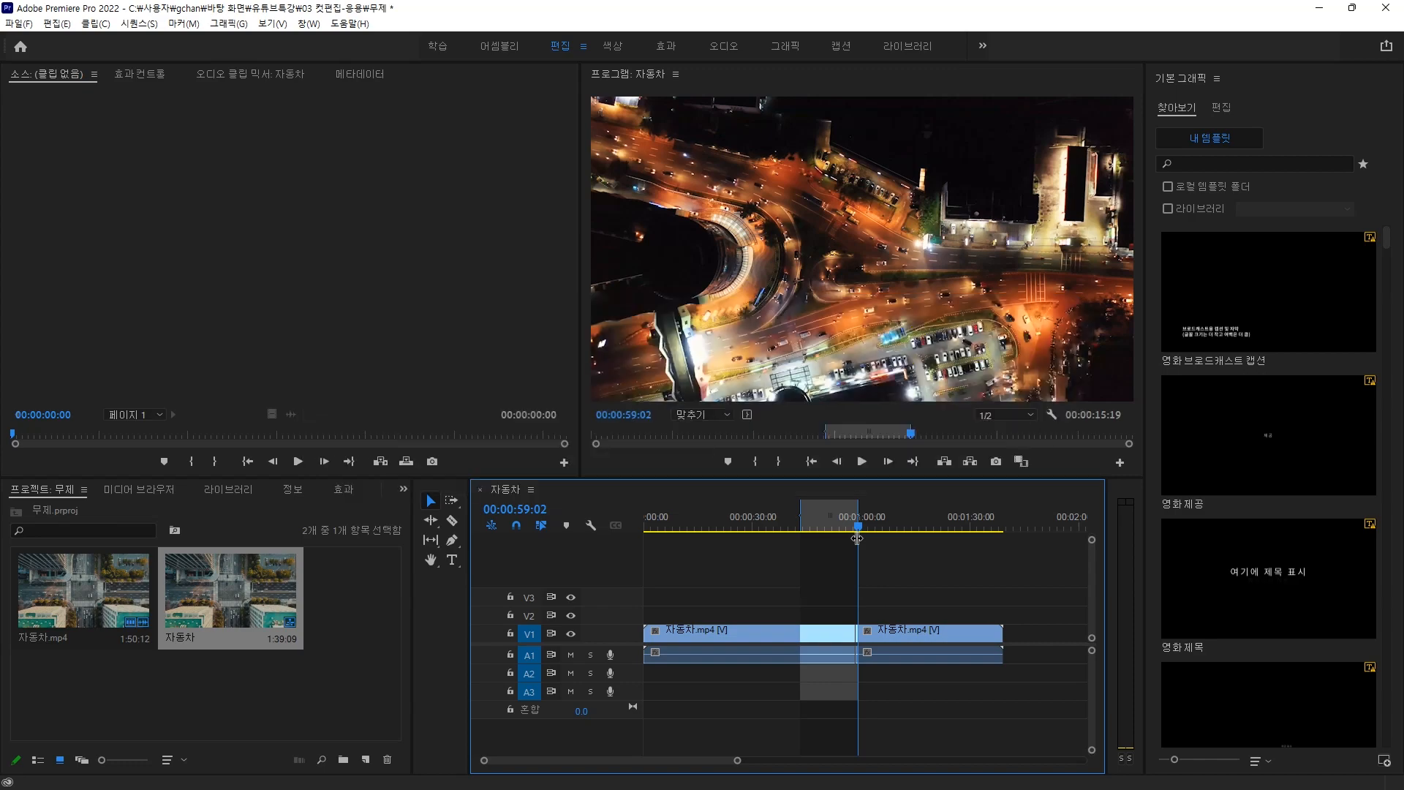
{"action": "key", "text": "apostrophe"}
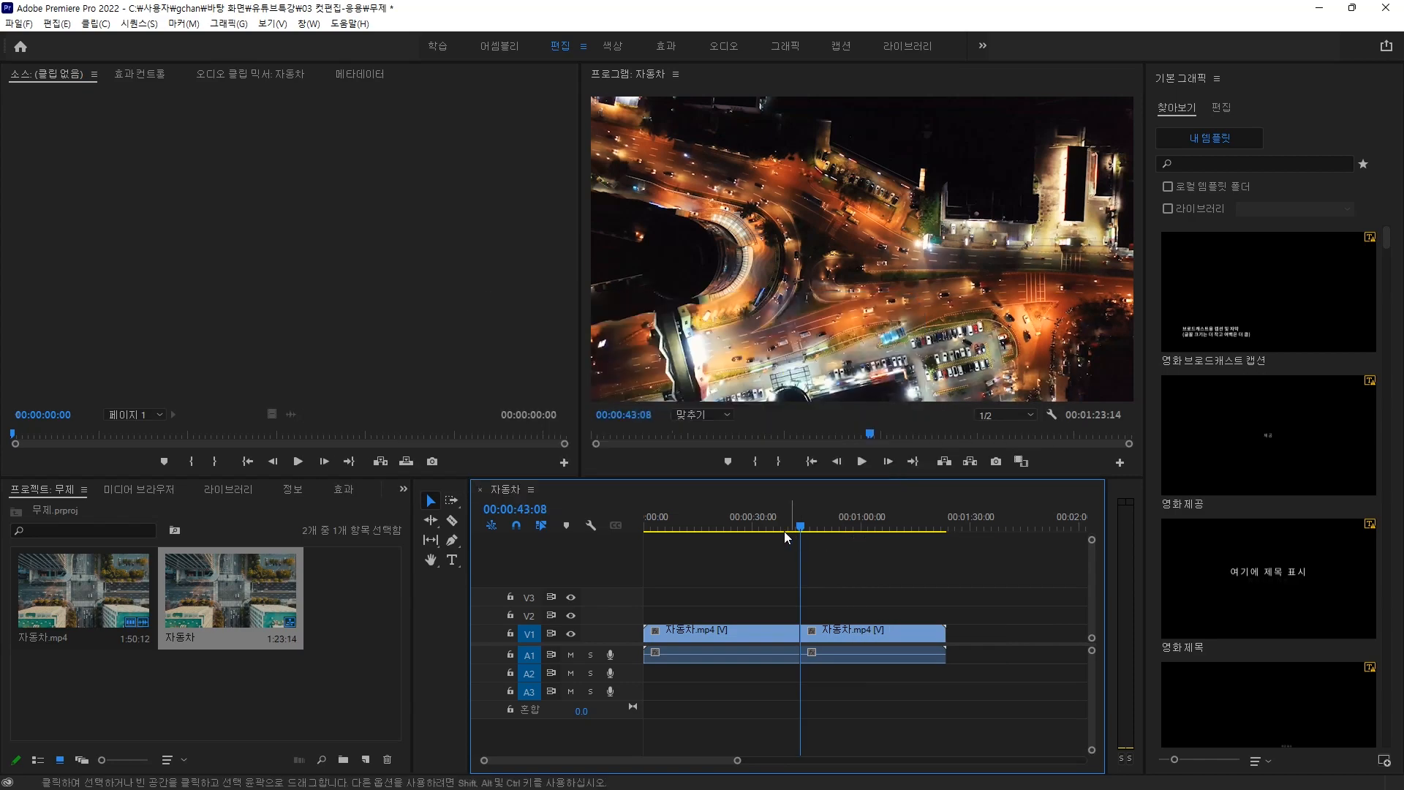
Mark a range from 00:00:20:14 to 00:00:34:07 in the first clip and lift it, leaving a gap.
{"action": "left_click_drag", "start_coordinate": [801, 529], "coordinate": [646, 586]}
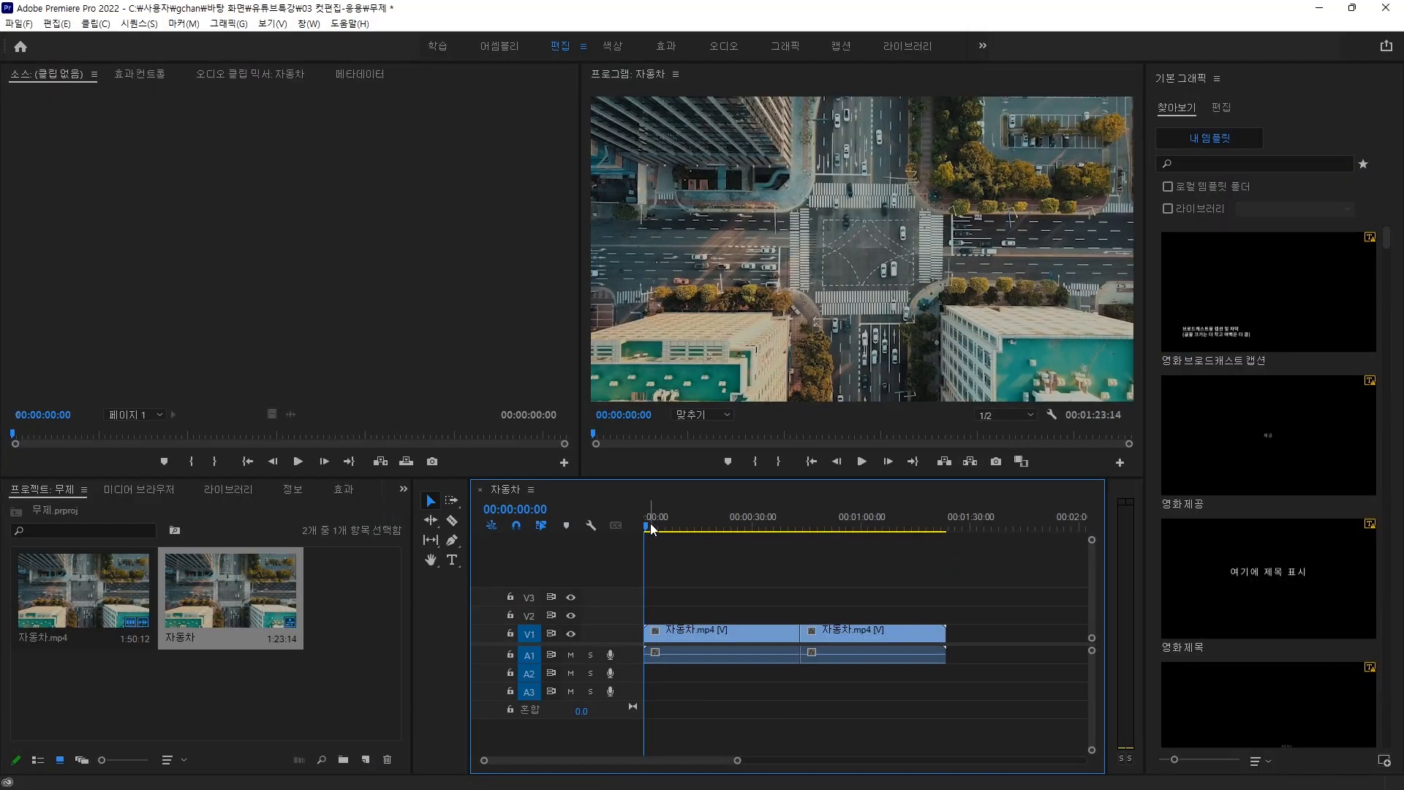
{"action": "left_click_drag", "start_coordinate": [647, 523], "coordinate": [722, 533]}
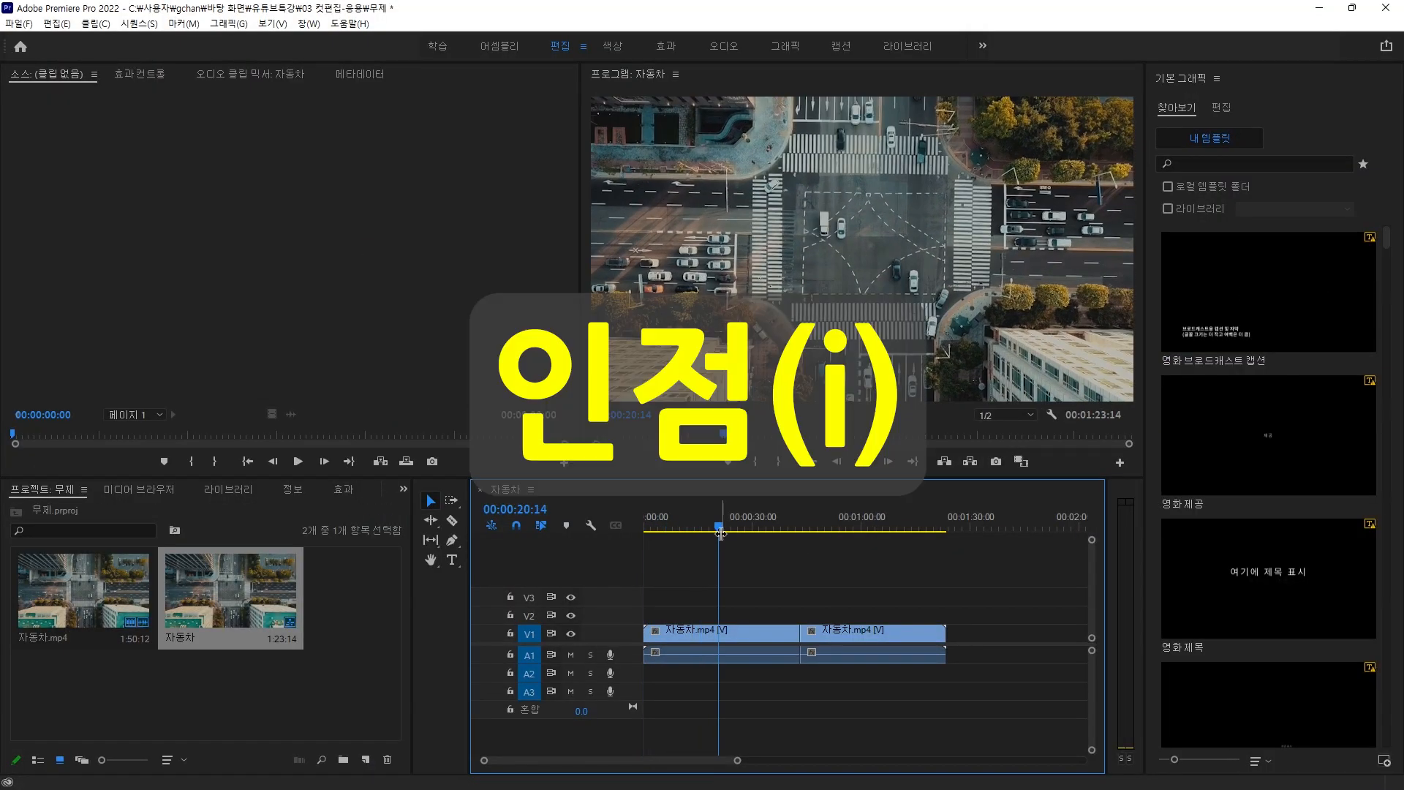
{"action": "key", "text": "i"}
{"action": "left_click_drag", "start_coordinate": [720, 529], "coordinate": [768, 534]}
{"action": "key", "text": "o"}
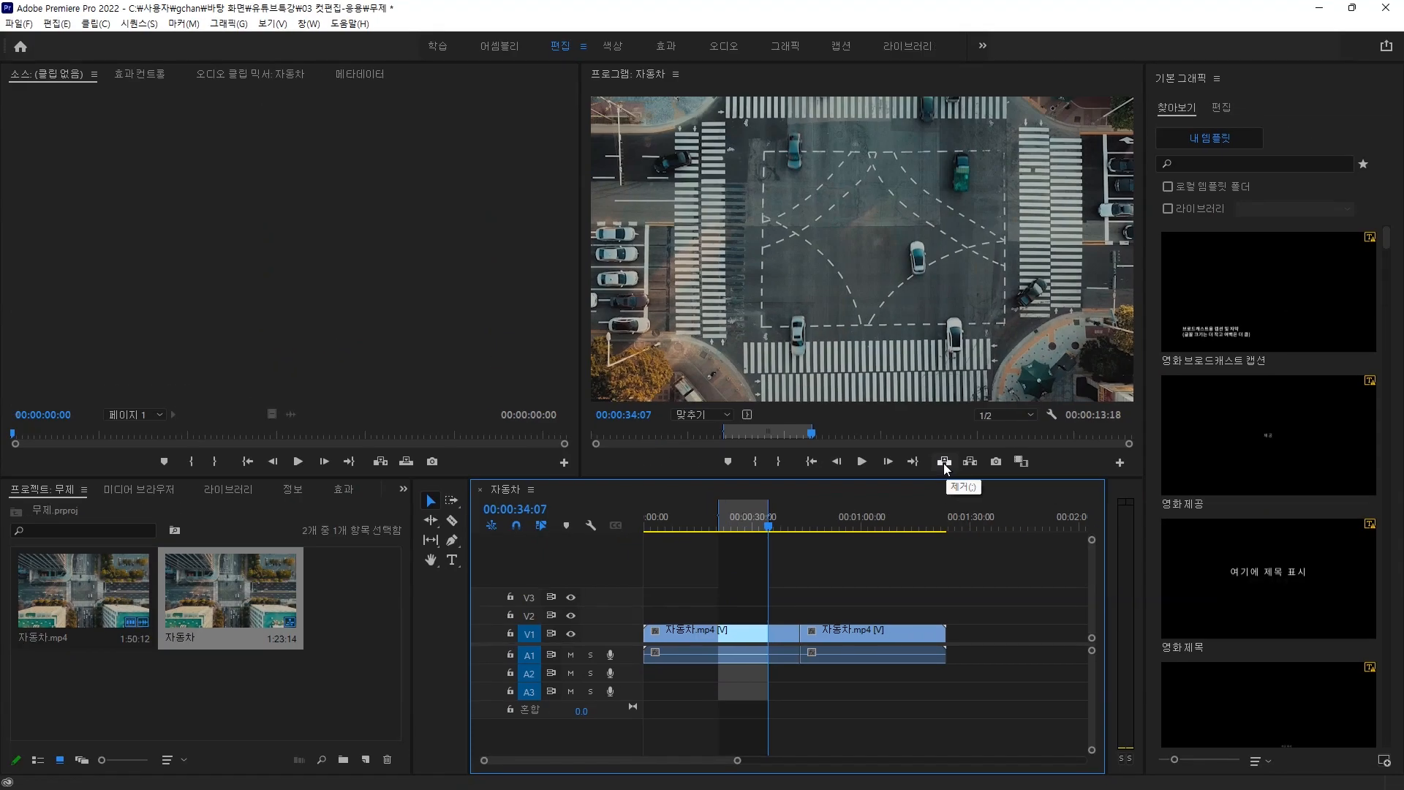
{"action": "left_click", "coordinate": [944, 463]}
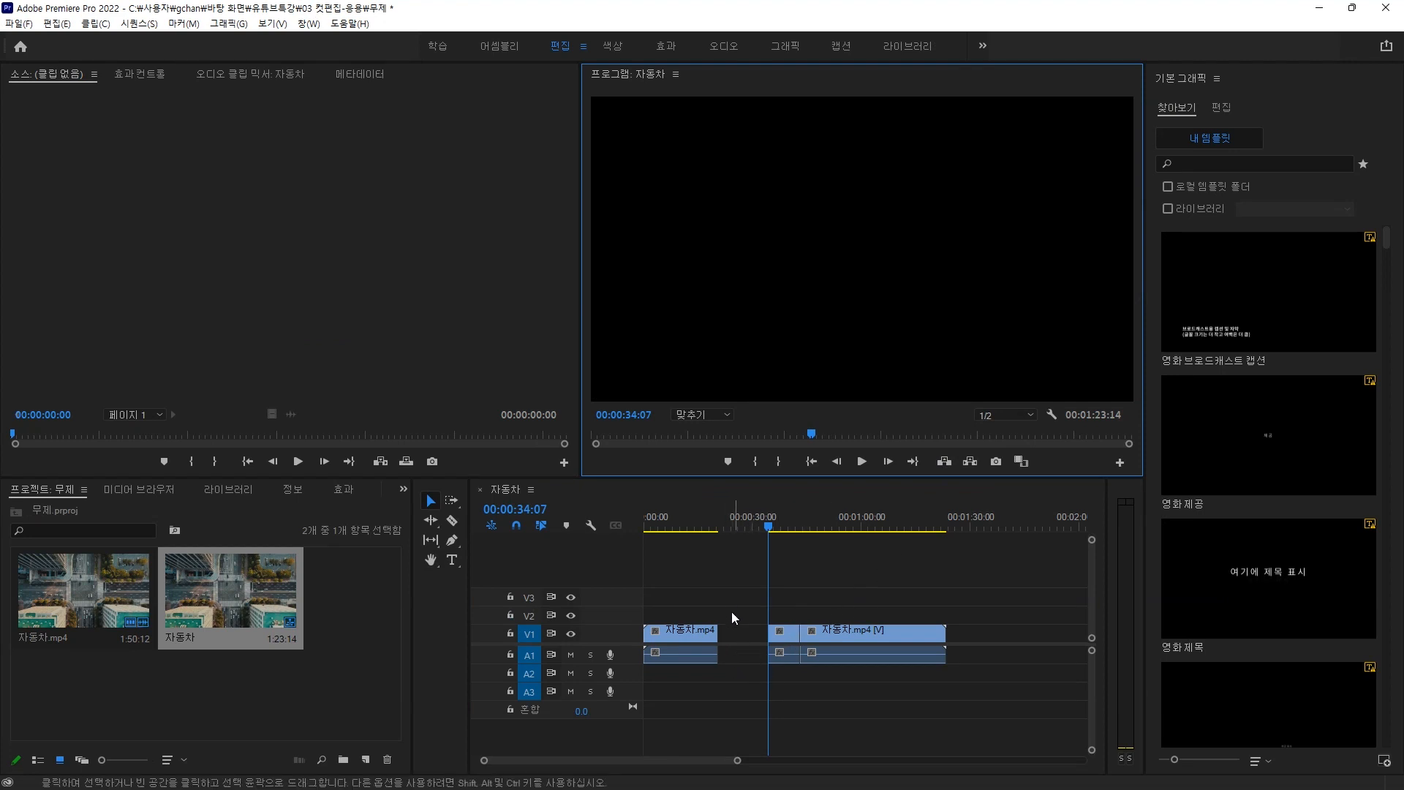
Check the empty gap after the first clip and ripple delete it to close up the clips.
{"action": "left_click_drag", "start_coordinate": [747, 528], "coordinate": [734, 540]}
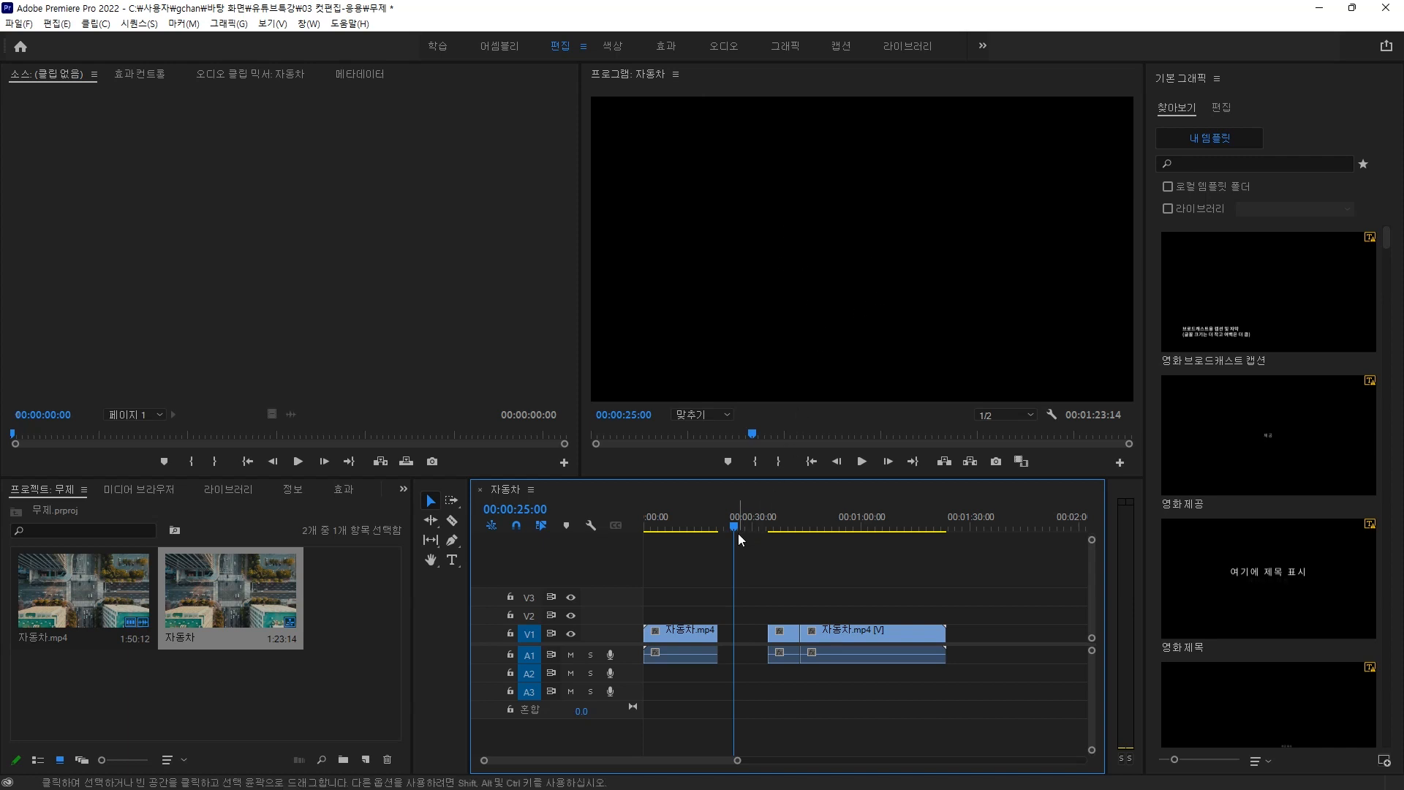
{"action": "mouse_move", "coordinate": [734, 527]}
{"action": "left_mouse_down"}
{"action": "mouse_move", "coordinate": [767, 525]}
{"action": "mouse_move", "coordinate": [752, 528]}
{"action": "left_mouse_up"}
{"action": "key", "text": "Delete"}
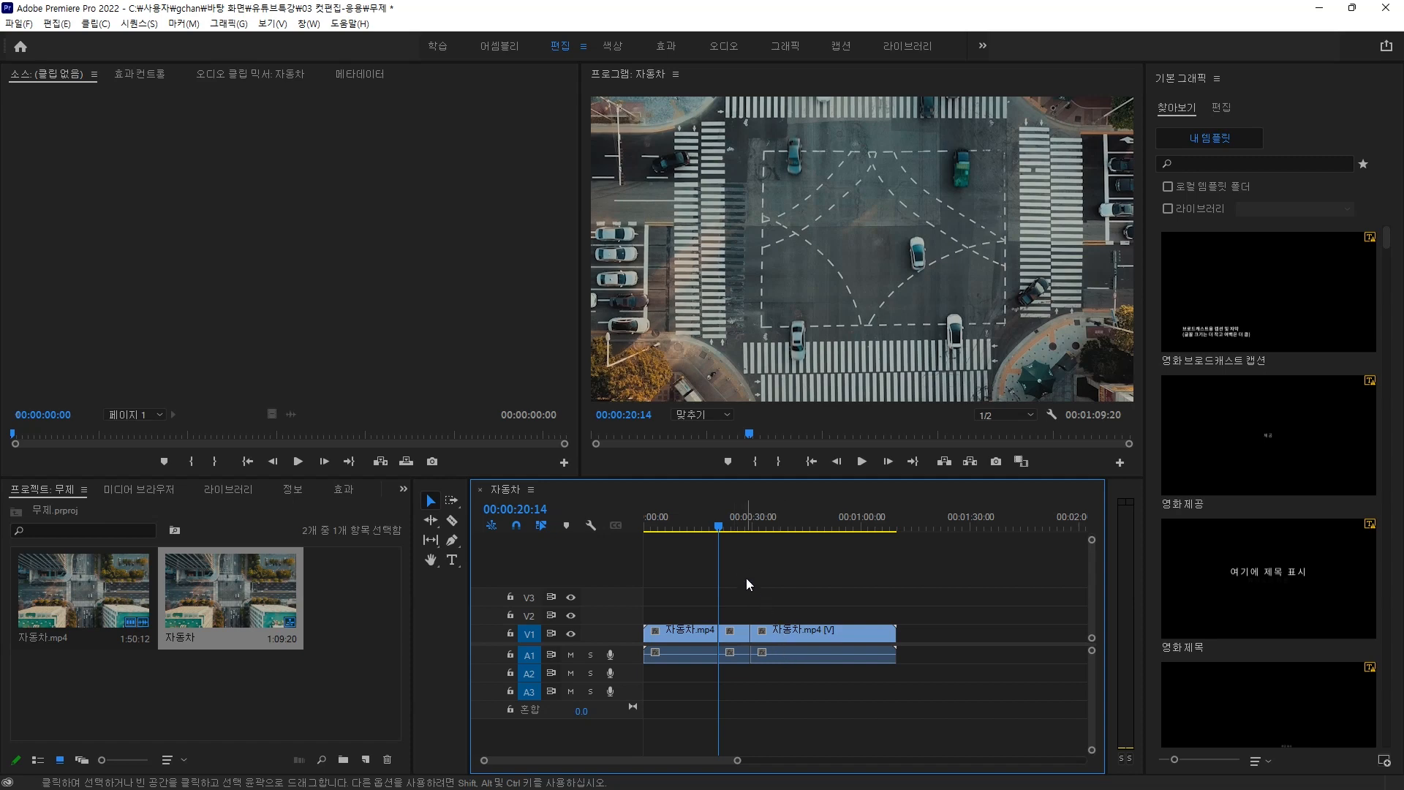
Mark a range from 00:00:38:22 to 00:00:53:06 in the last clip and extract it from the sequence.
{"action": "left_click_drag", "start_coordinate": [722, 529], "coordinate": [836, 528]}
{"action": "key", "text": "i"}
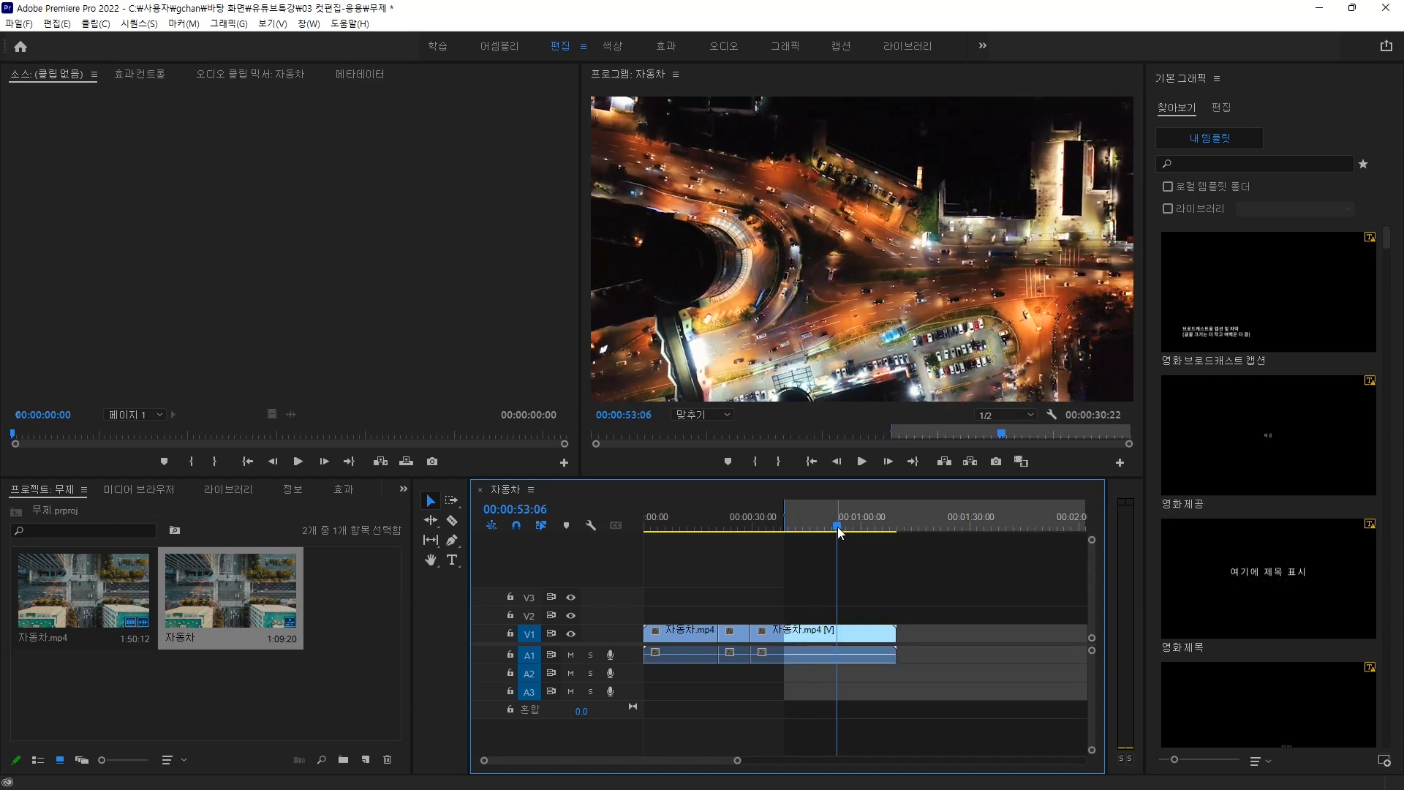
{"action": "key", "text": "o"}
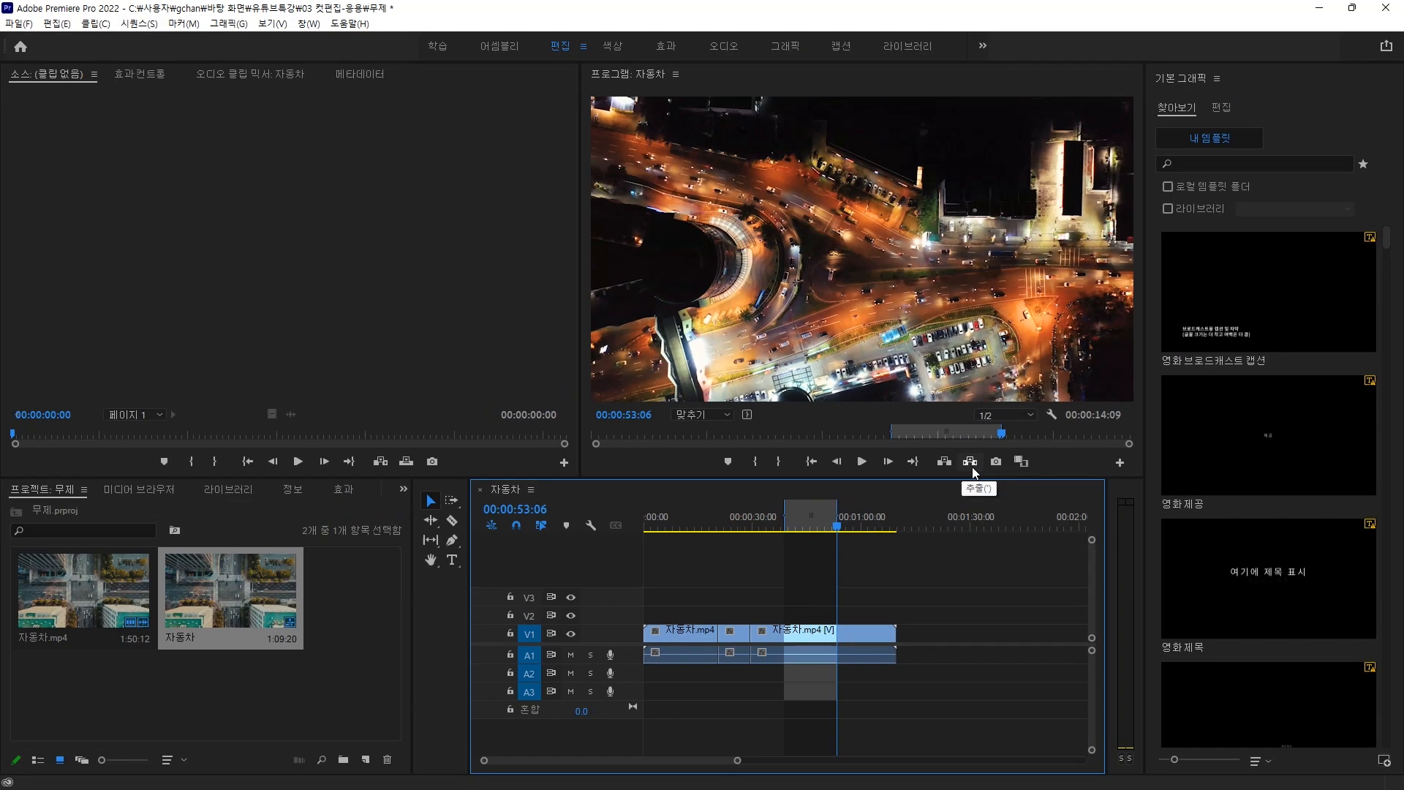
{"action": "left_click", "coordinate": [974, 467]}
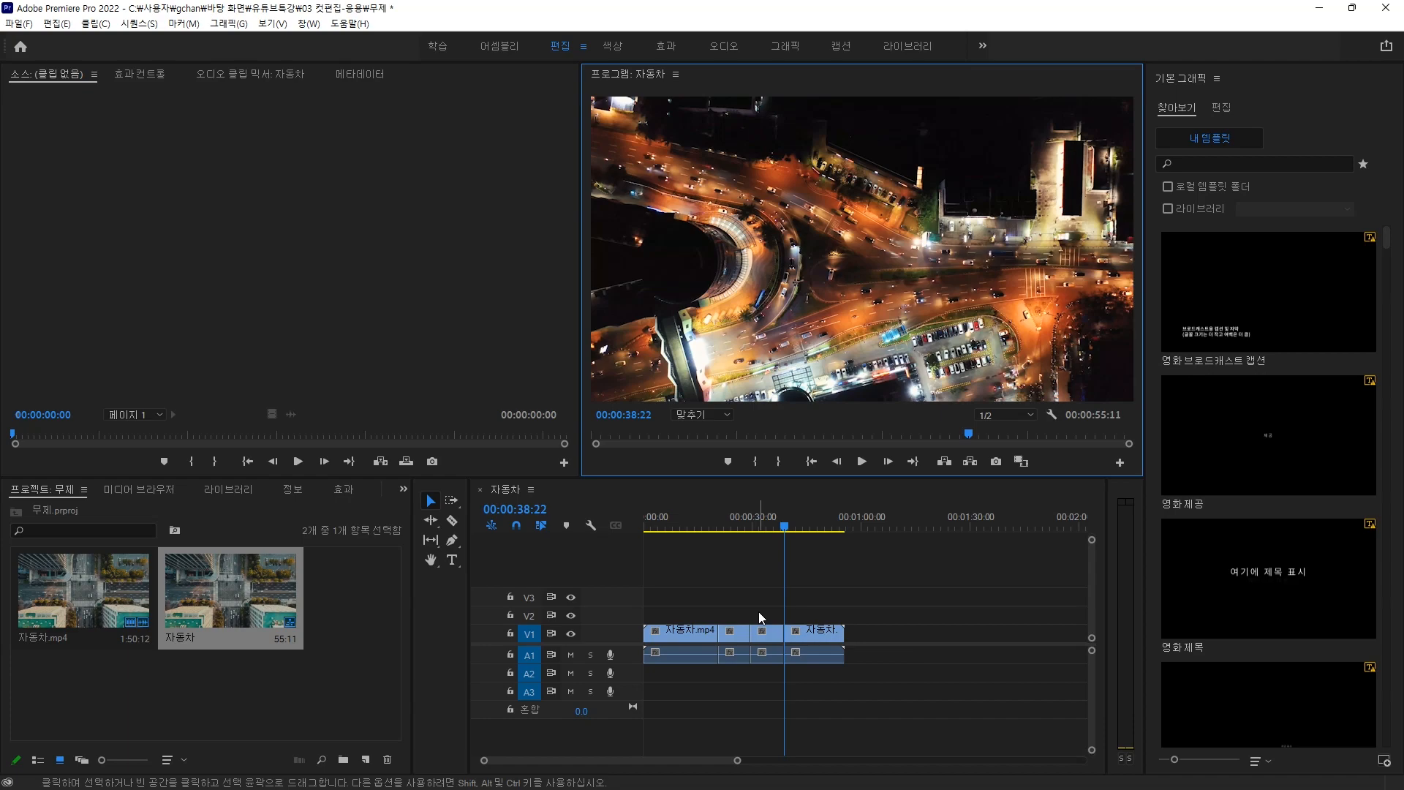
Mark a range across the clips from 00:00:15:08 to 00:00:40:13 and extract it from the sequence.
{"action": "left_click_drag", "start_coordinate": [784, 528], "coordinate": [696, 564]}
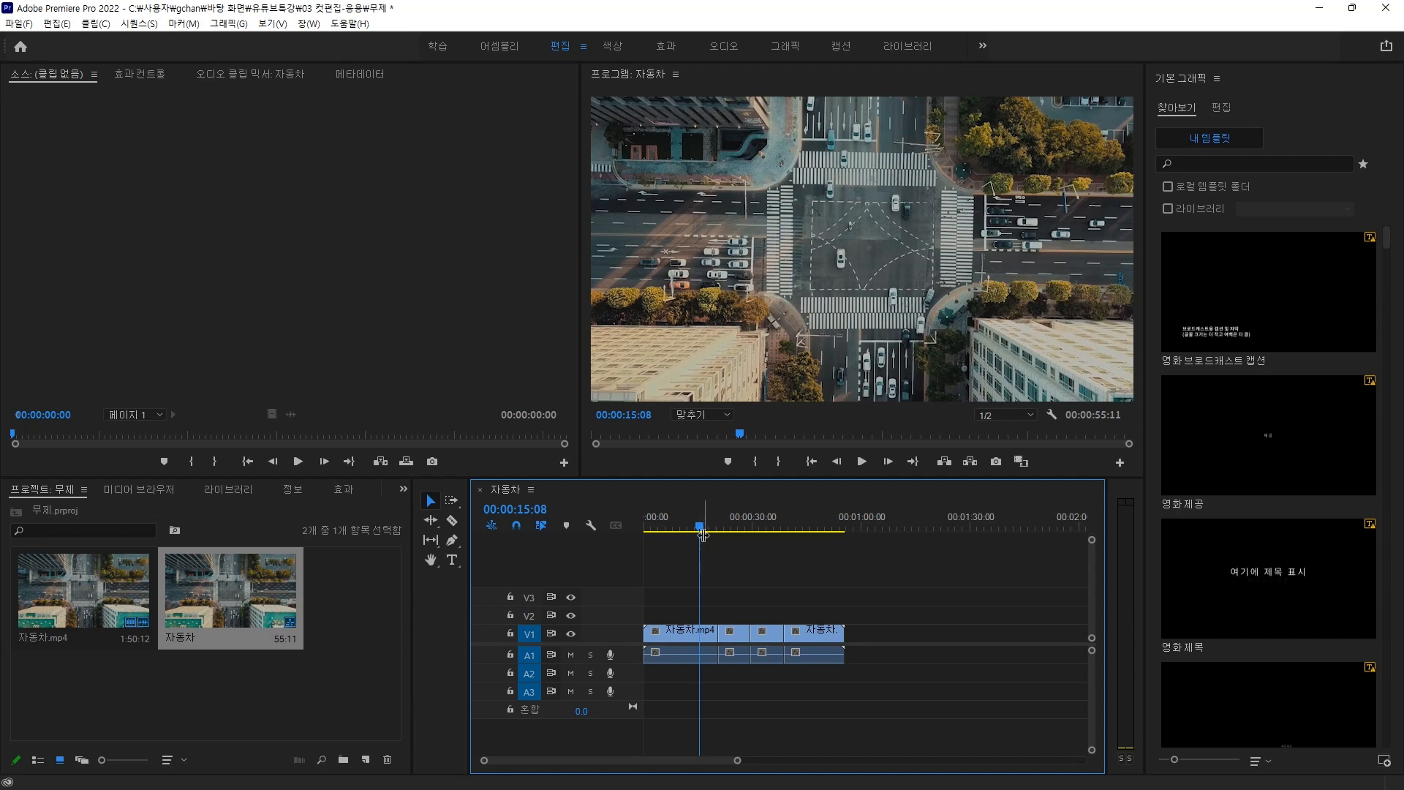
{"action": "key", "text": "i"}
{"action": "left_click_drag", "start_coordinate": [700, 534], "coordinate": [789, 541]}
{"action": "key", "text": "o"}
{"action": "key", "text": "o"}
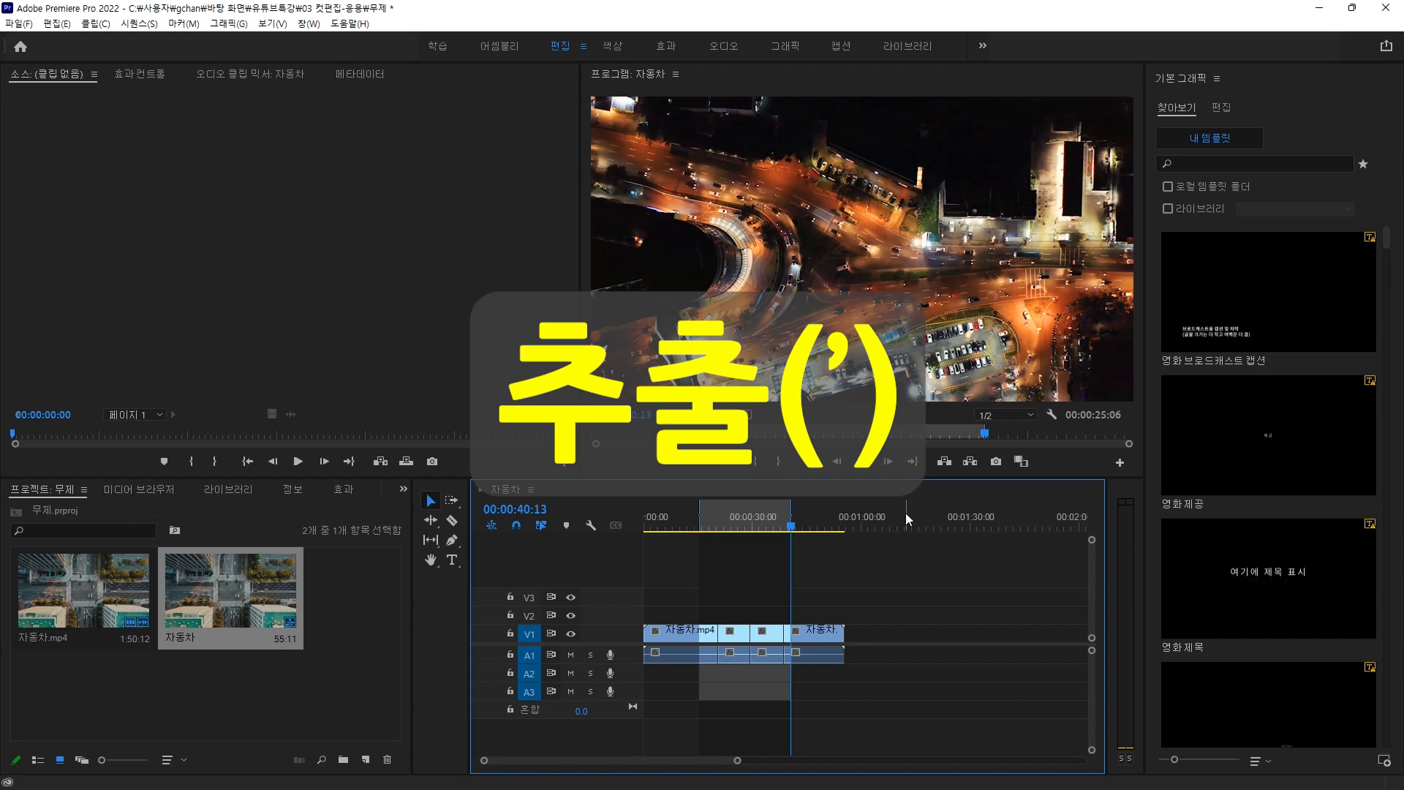
{"action": "key", "text": "apostrophe"}
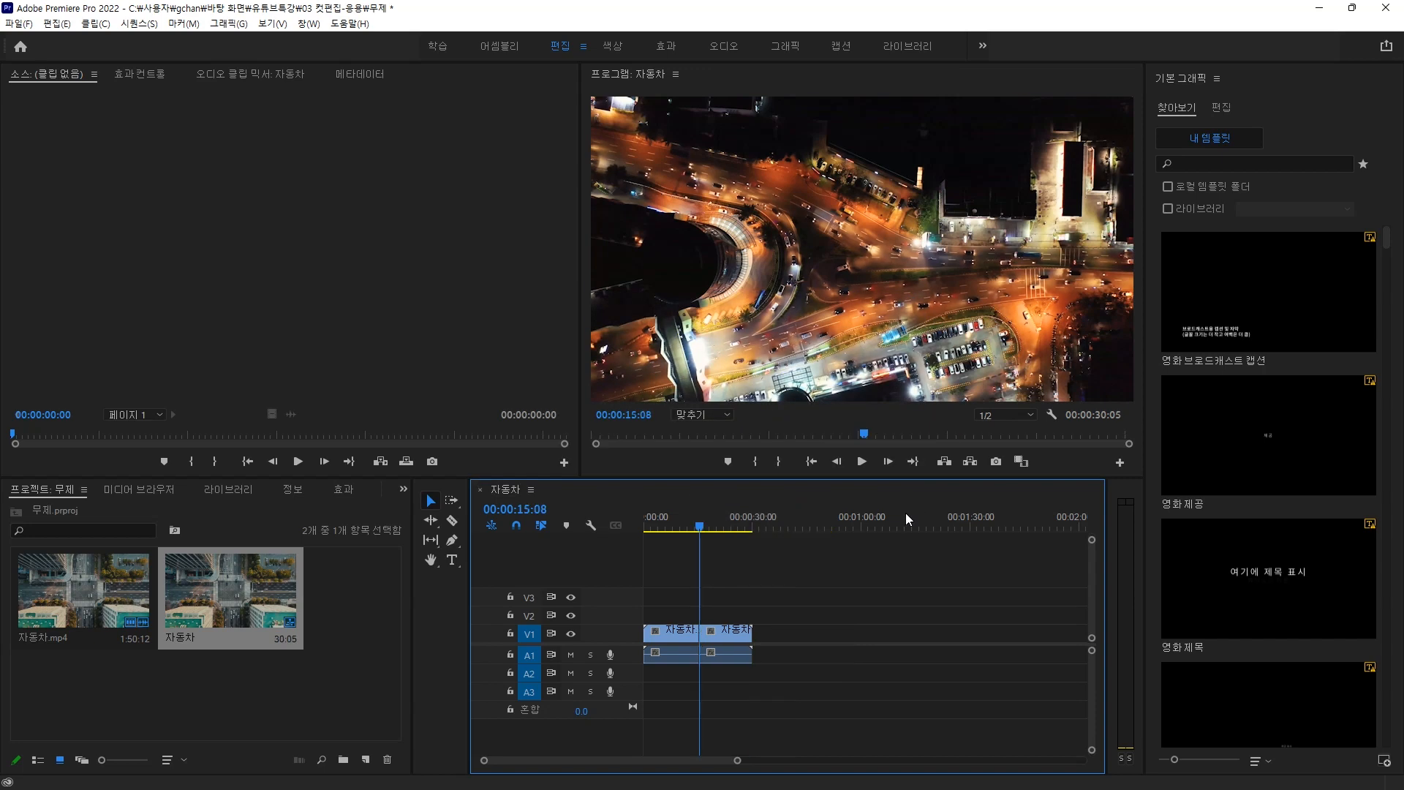